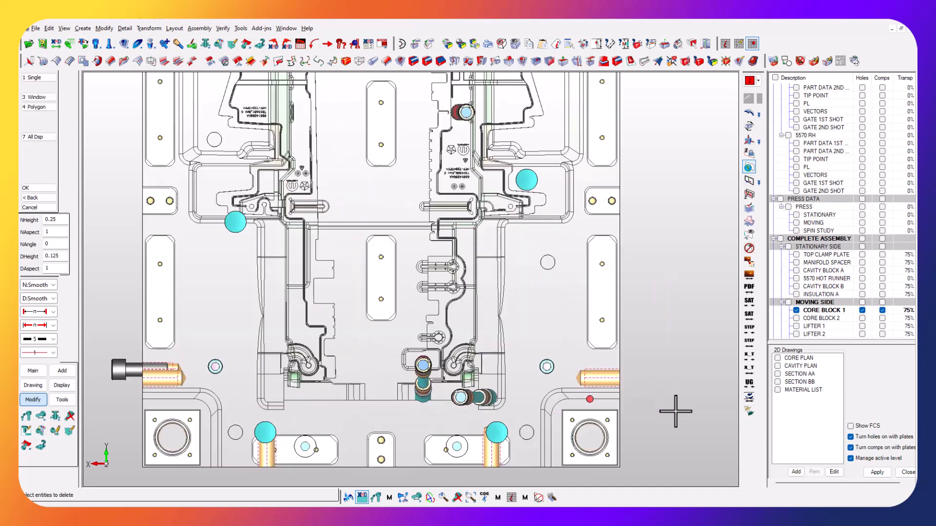
Place a vertical blind water line in Core Block 1, between the outer wear plate and the cavity.
{"action": "left_click", "coordinate": [62, 371]}
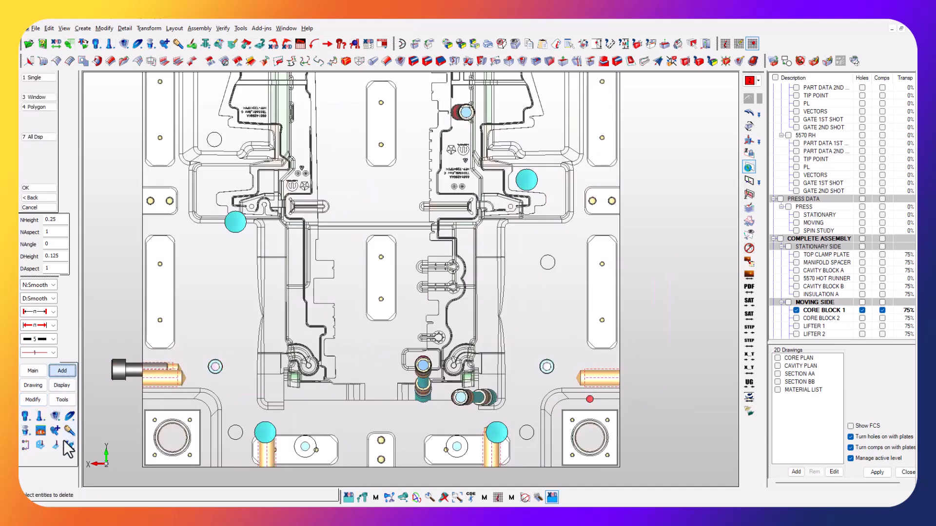
{"action": "left_click", "coordinate": [68, 445]}
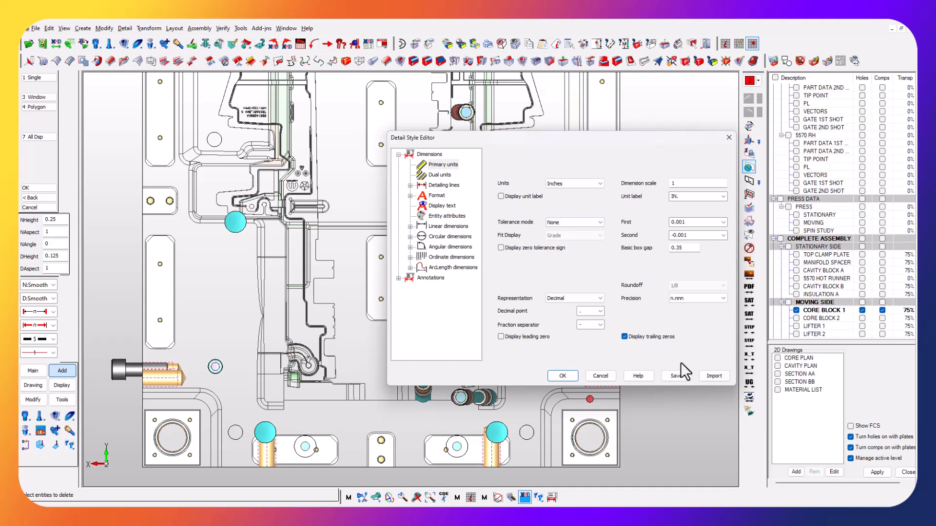
{"action": "left_click", "coordinate": [600, 375]}
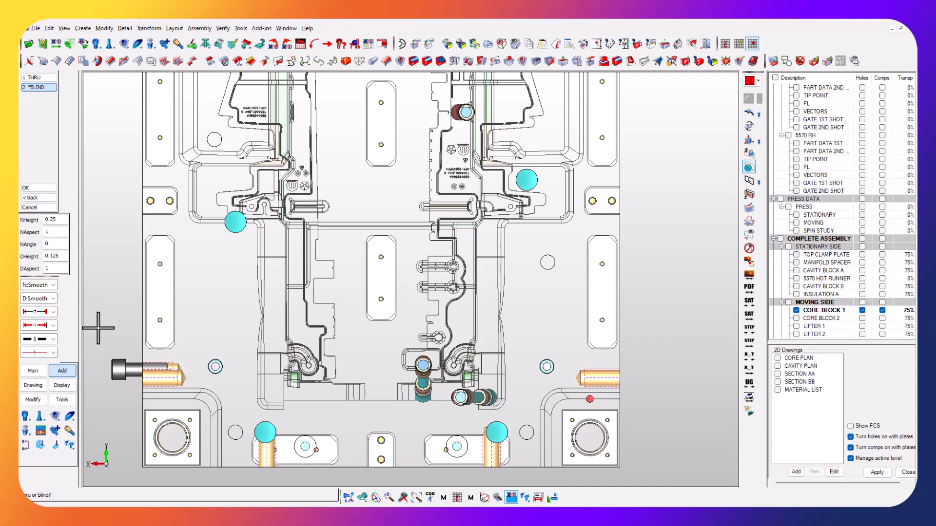
{"action": "key", "text": "Return"}
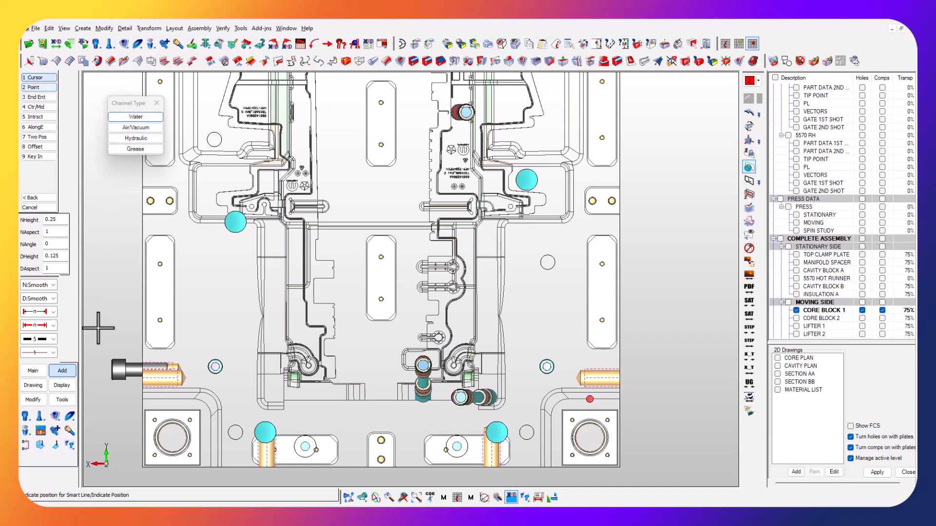
{"action": "key", "text": "Return"}
{"action": "left_click", "coordinate": [203, 316]}
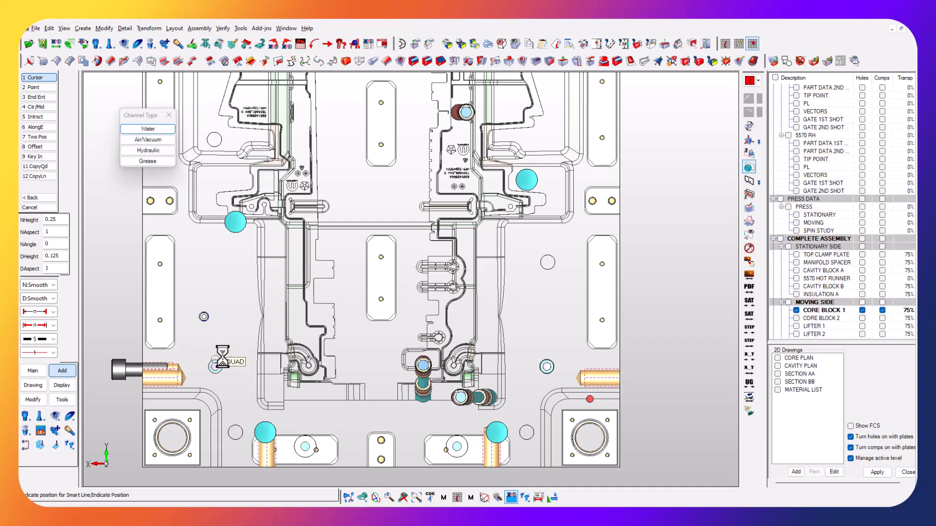
Mirror the new vertical water line about the core block's vertical centreline.
{"action": "left_click", "coordinate": [69, 444]}
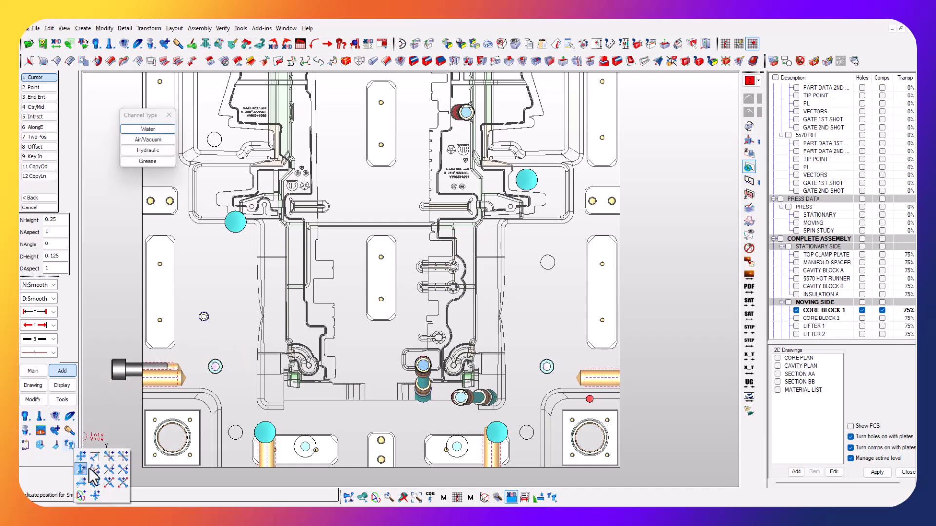
{"action": "left_click", "coordinate": [122, 470]}
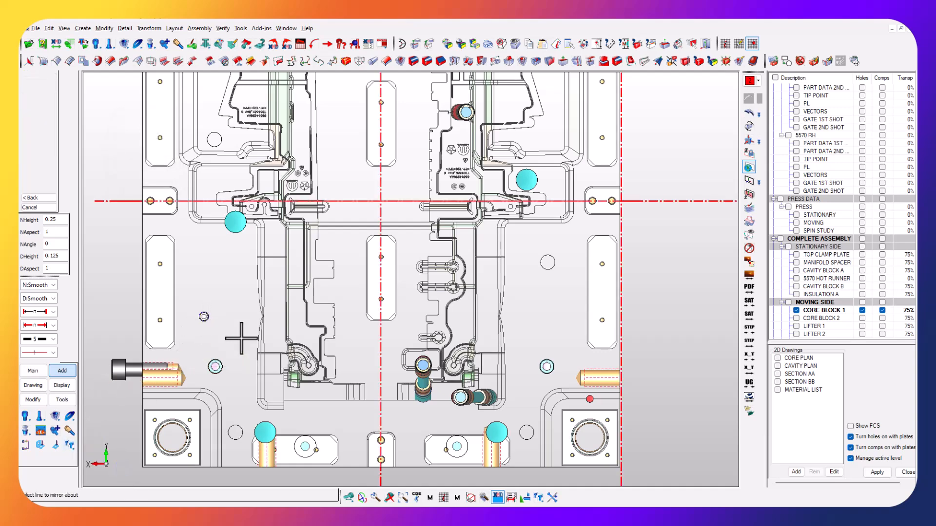
{"action": "left_click", "coordinate": [380, 345]}
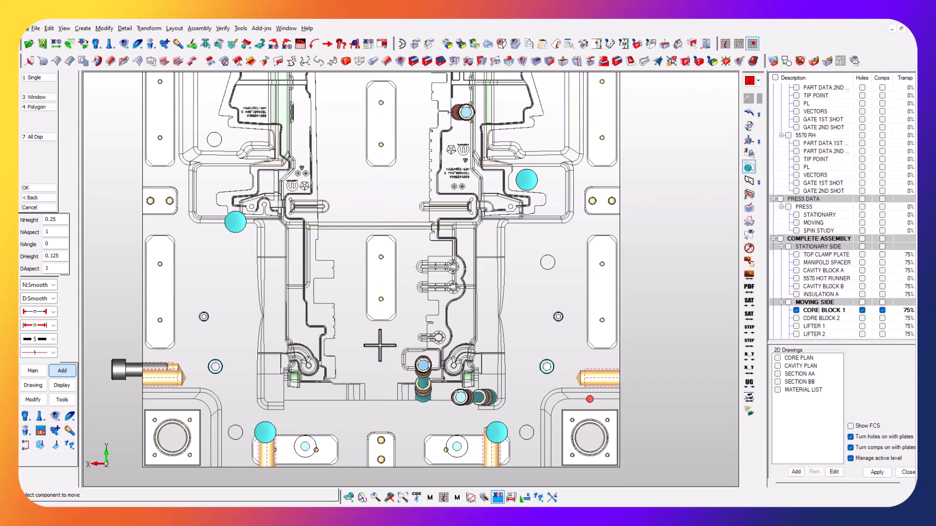
{"action": "key", "text": "Escape"}
Add two blind horizontal water lines, one above the other, into the block's side along the vertical channel's axis.
{"action": "key", "text": "alt+5"}
{"action": "key", "text": "alt+w"}
{"action": "left_click_drag", "start_coordinate": [233, 205], "coordinate": [364, 383]}
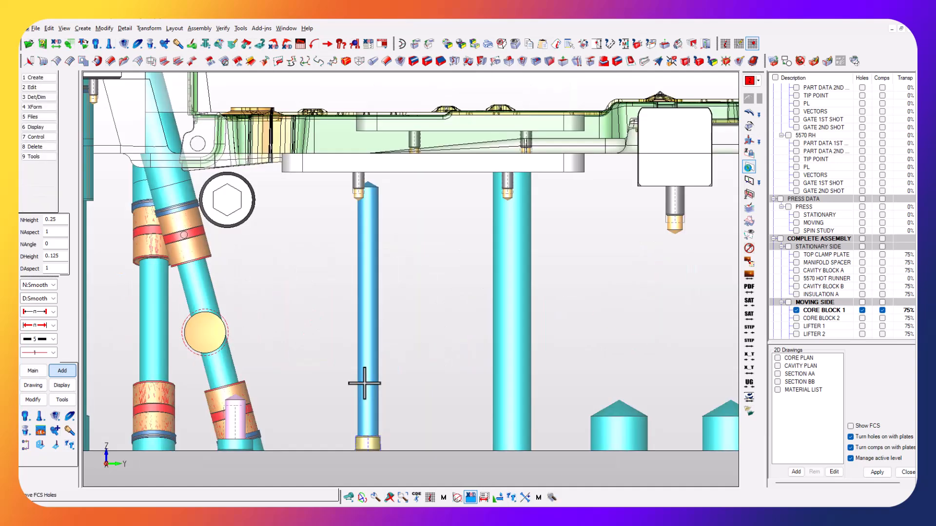
{"action": "key", "text": "ctrl+h"}
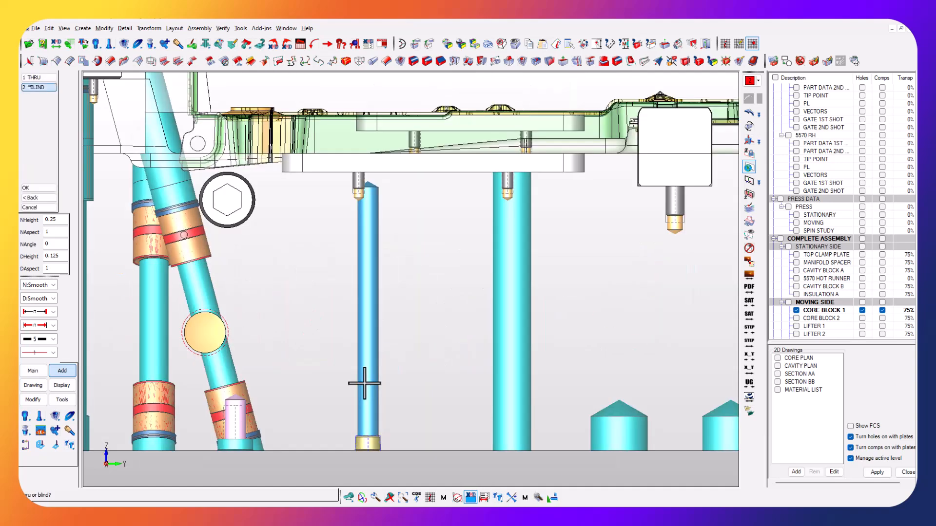
{"action": "key", "text": "Return"}
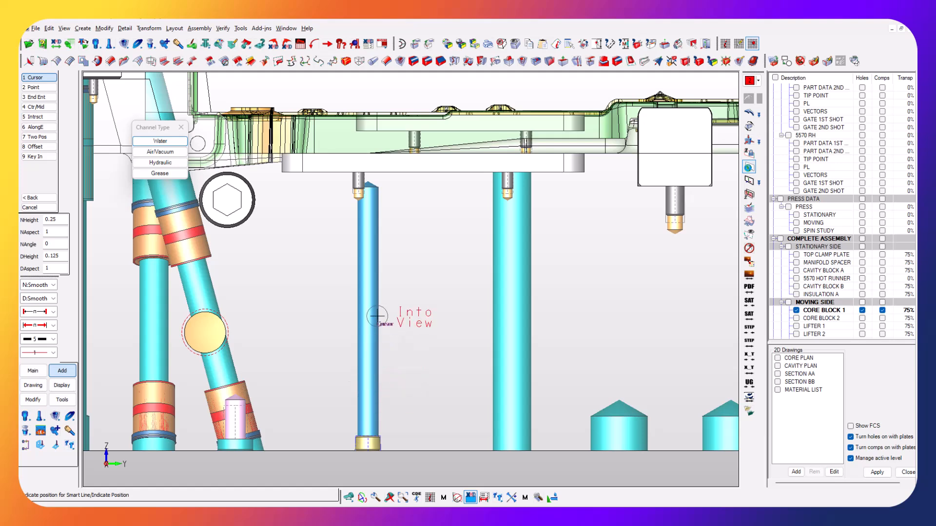
{"action": "key", "text": "Return"}
{"action": "left_click", "coordinate": [367, 335]}
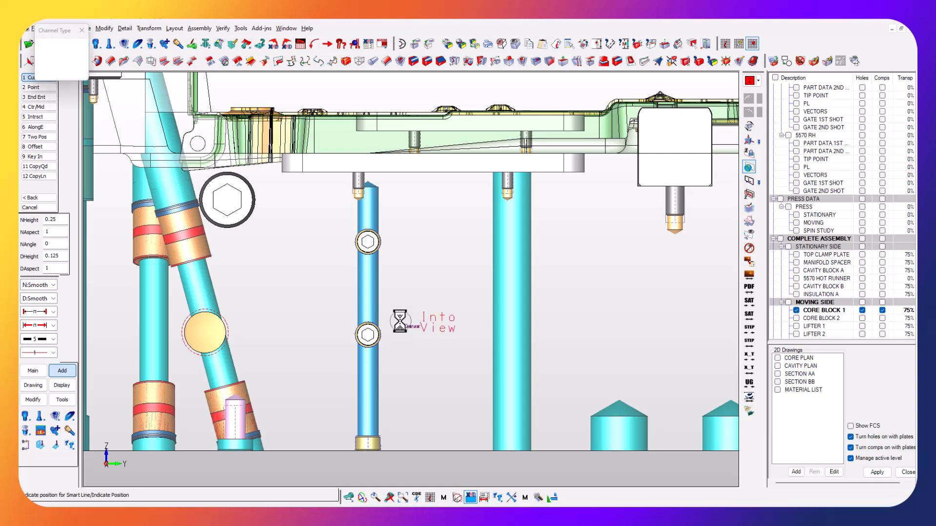
{"action": "key", "text": "Escape"}
Trim the upper horizontal water line back to the centre of the nearest vertical channel.
{"action": "key", "text": "alt+v"}
{"action": "key", "text": "alt+w"}
{"action": "left_click_drag", "start_coordinate": [498, 217], "coordinate": [693, 354]}
{"action": "left_click", "coordinate": [587, 255]}
{"action": "key", "text": "Return"}
{"action": "left_click", "coordinate": [613, 258]}
{"action": "left_click", "coordinate": [429, 194]}
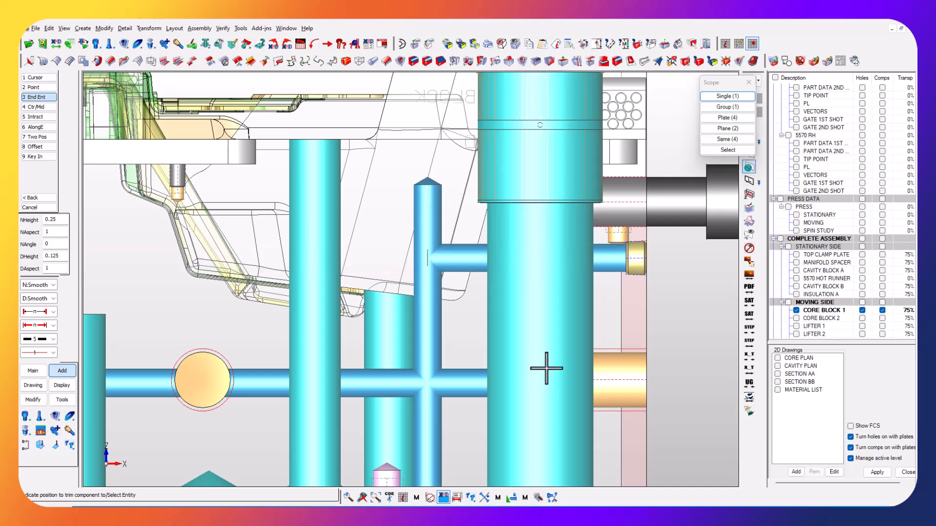
Trim the top of that vertical water line to just above the upper horizontal line, applied to the single line only.
{"action": "key", "text": "alt+h"}
{"action": "left_click", "coordinate": [420, 364]}
{"action": "key", "text": "1"}
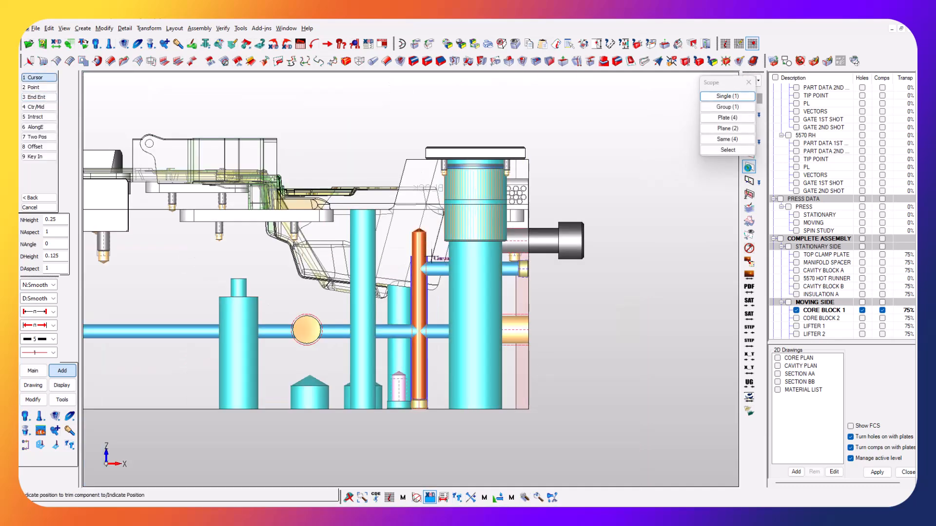
{"action": "left_click", "coordinate": [431, 266]}
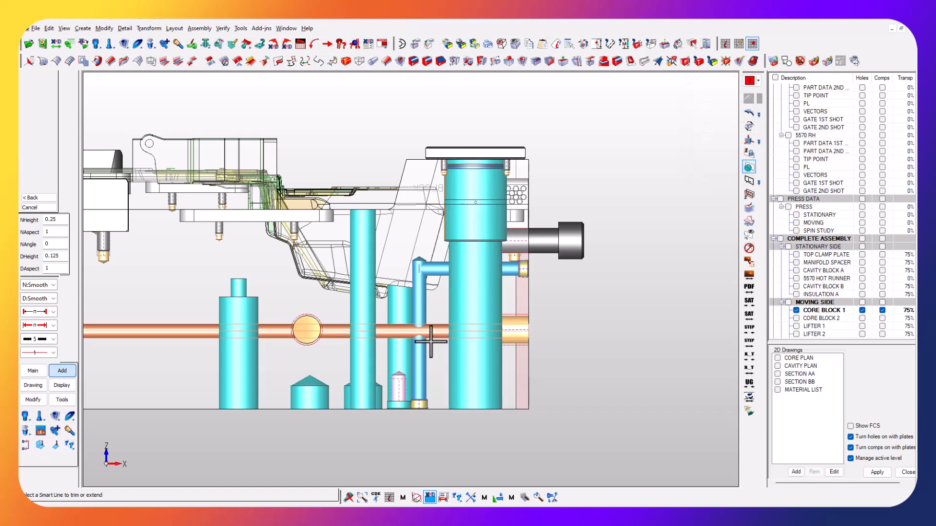
Trim the vertical water line on the opposite side of the block to the same height as its shortened counterpart.
{"action": "key", "text": "alt+a"}
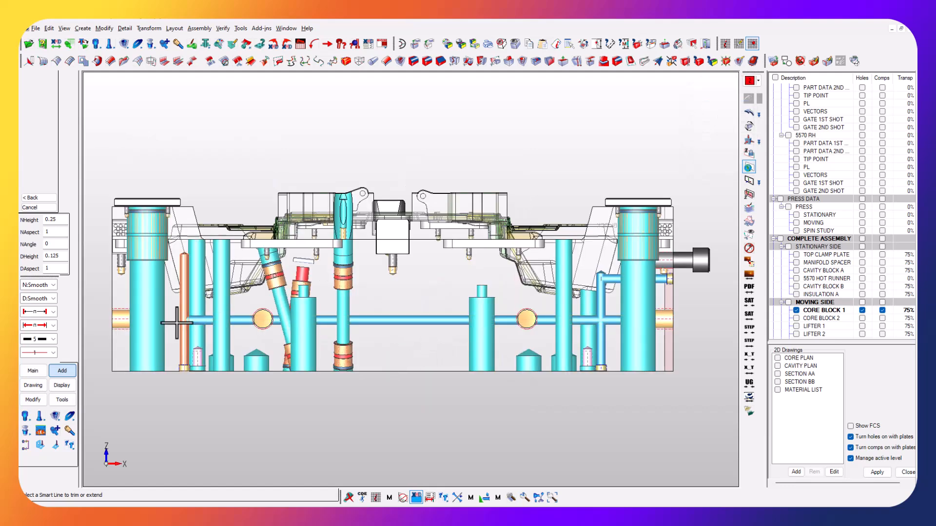
{"action": "key", "text": "Escape"}
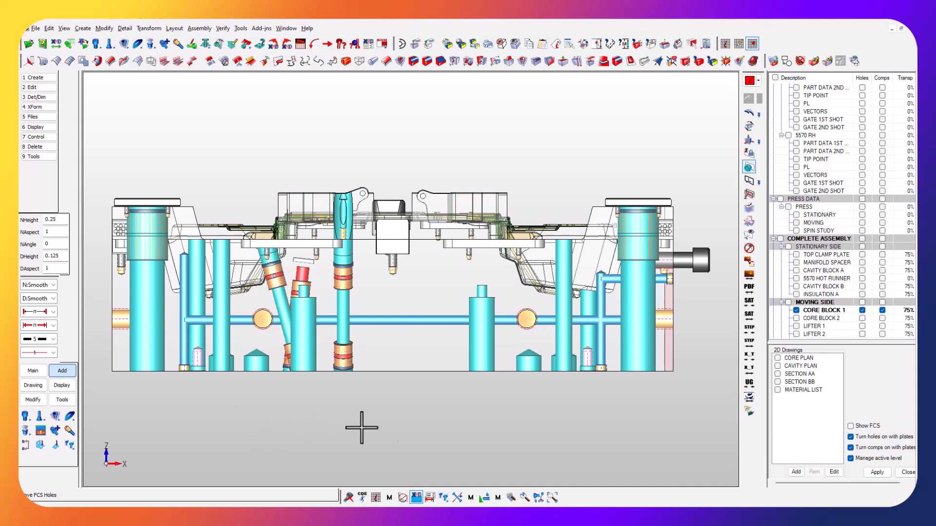
{"action": "left_click", "coordinate": [181, 335]}
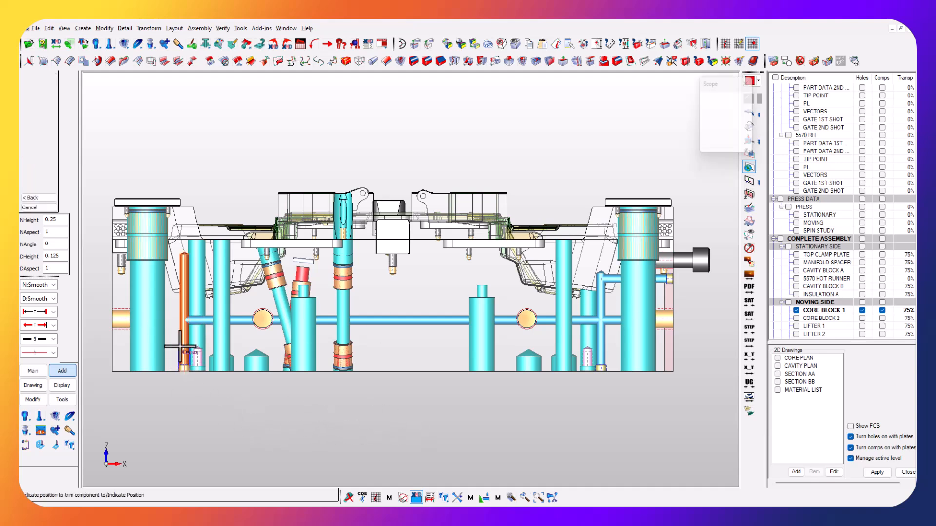
{"action": "left_click", "coordinate": [603, 267]}
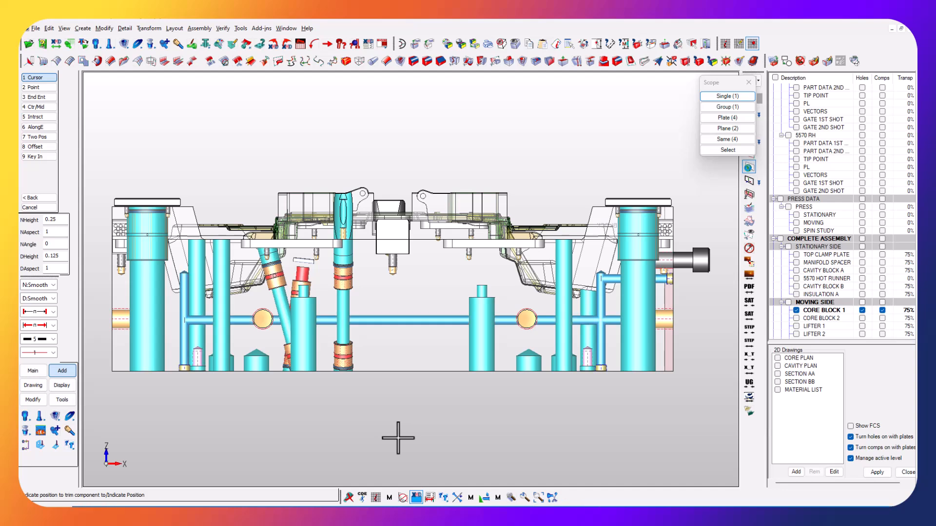
Add a P353 connector to the pipe-tapped end of the upper 3/8 NPT water line, applied to the single line.
{"action": "left_click", "coordinate": [624, 312]}
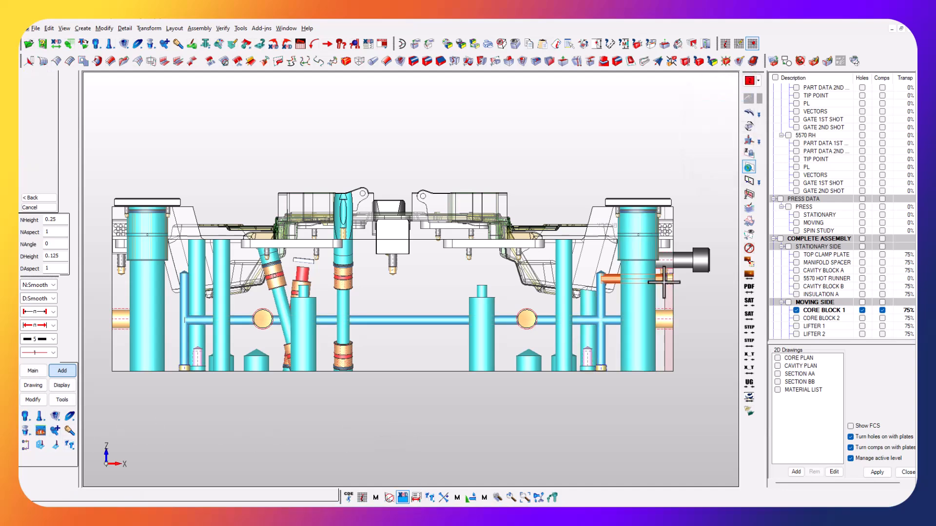
{"action": "left_click", "coordinate": [291, 270]}
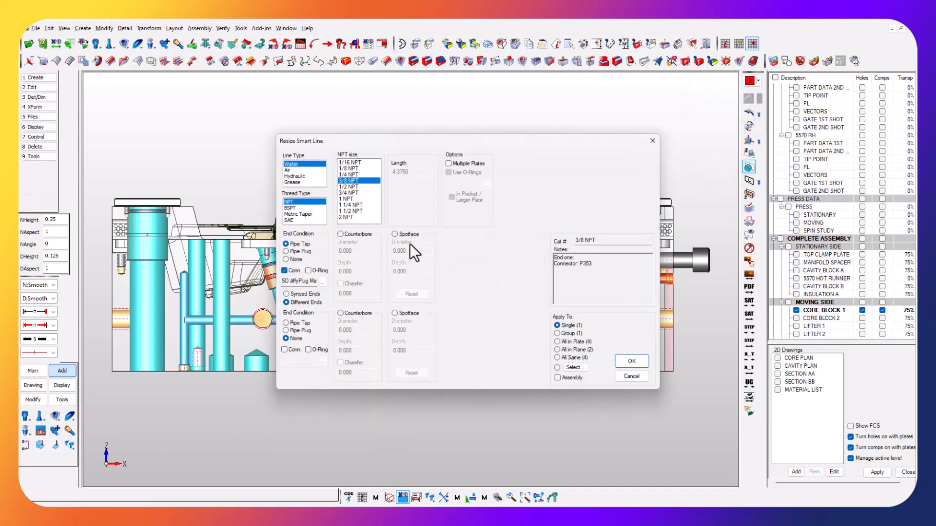
{"action": "left_click", "coordinate": [642, 360]}
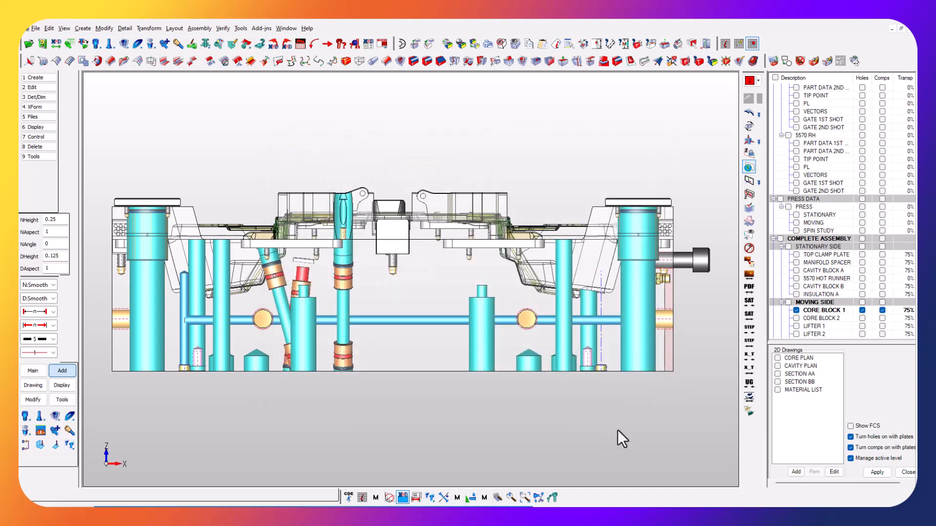
Mirror the upper horizontal water line with its connector about the block's vertical centreline.
{"action": "mouse_move", "coordinate": [71, 444]}
{"action": "left_click", "coordinate": [119, 460]}
{"action": "left_click", "coordinate": [668, 275]}
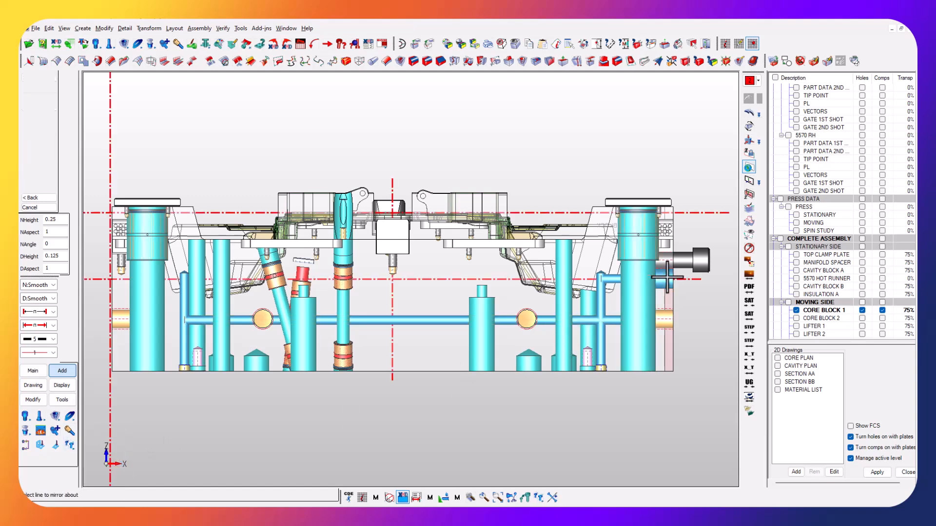
{"action": "left_click", "coordinate": [359, 443]}
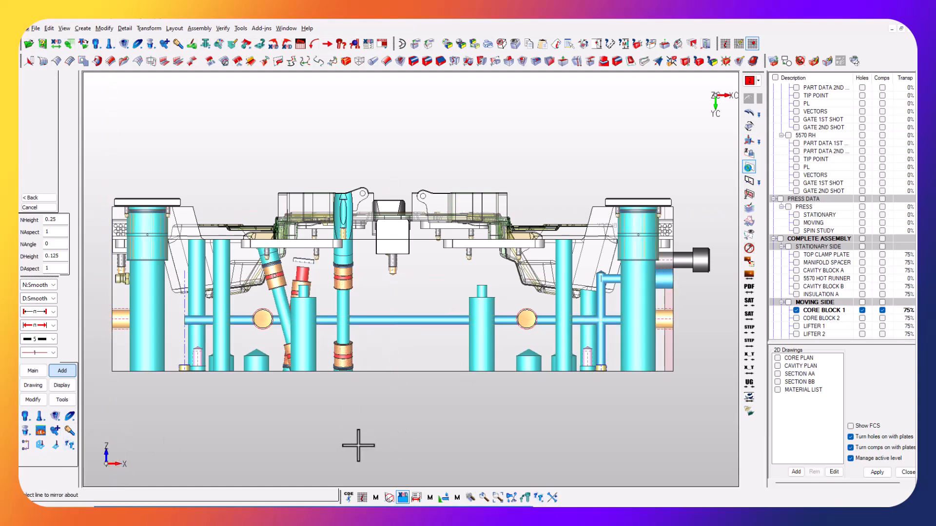
{"action": "middle_click_drag", "start_coordinate": [358, 422], "coordinate": [439, 466]}
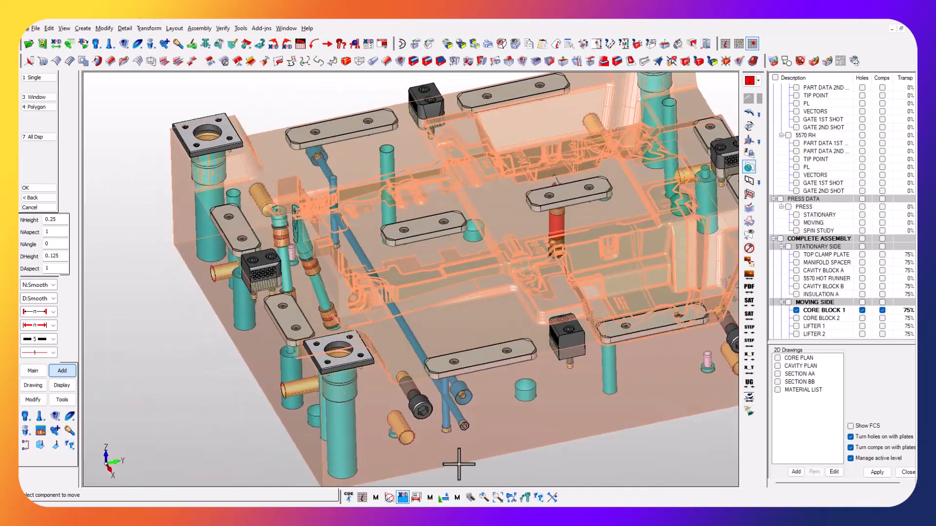
{"action": "key", "text": "Escape"}
Place two water baffles on the long horizontal water line, one at each side edge of the nearer cavity half.
{"action": "key", "text": "alt+1"}
{"action": "key", "text": "alt+w"}
{"action": "left_click_drag", "start_coordinate": [228, 287], "coordinate": [500, 410]}
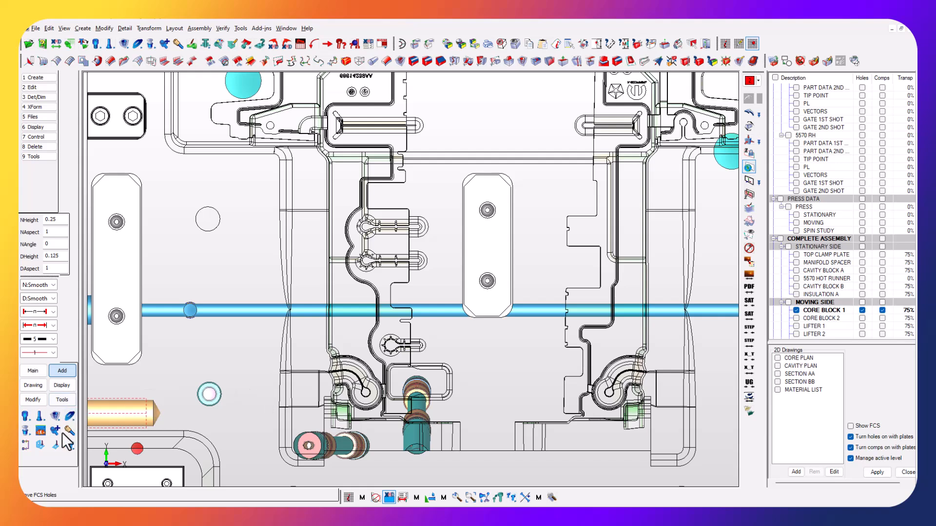
{"action": "left_click", "coordinate": [41, 433]}
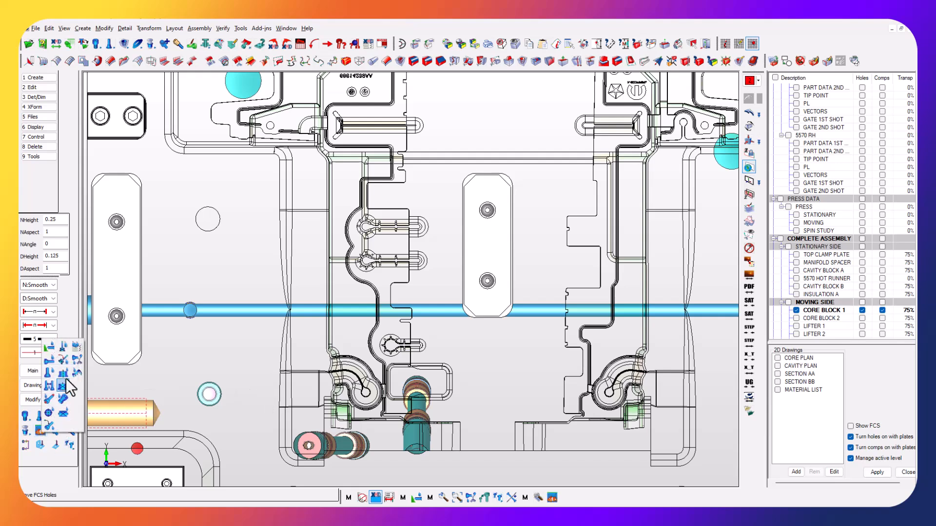
{"action": "left_click", "coordinate": [63, 346]}
{"action": "left_click", "coordinate": [307, 310]}
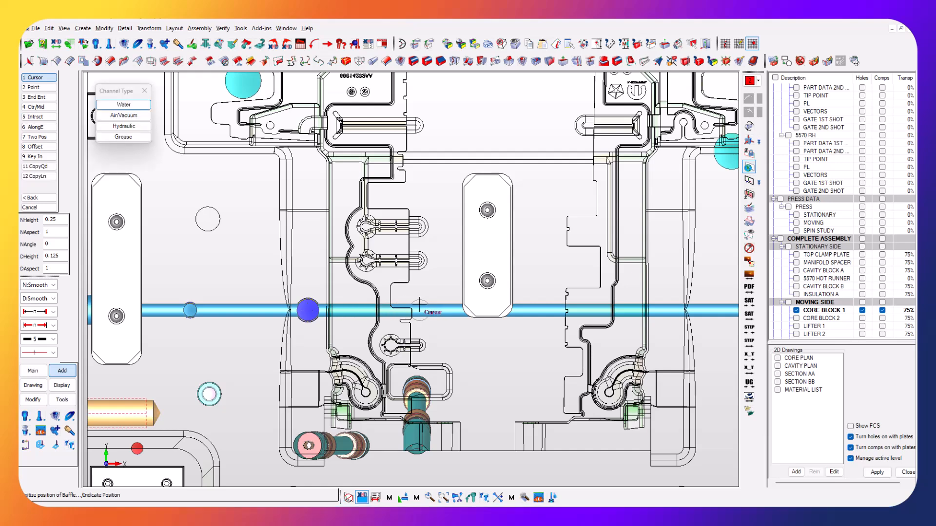
{"action": "left_click", "coordinate": [408, 310]}
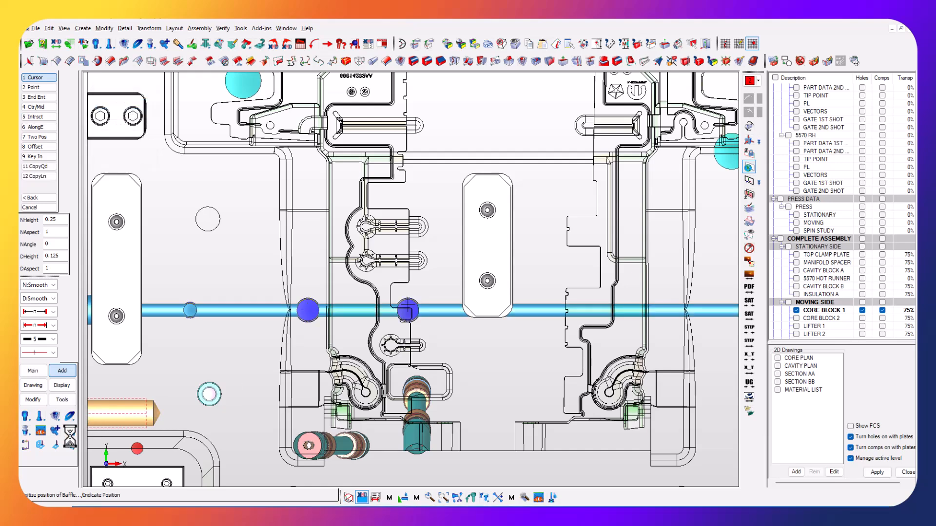
Mirror both baffles about the vertical centreline so the other cavity half gets a matching pair.
{"action": "left_click", "coordinate": [73, 446]}
{"action": "left_click", "coordinate": [117, 472]}
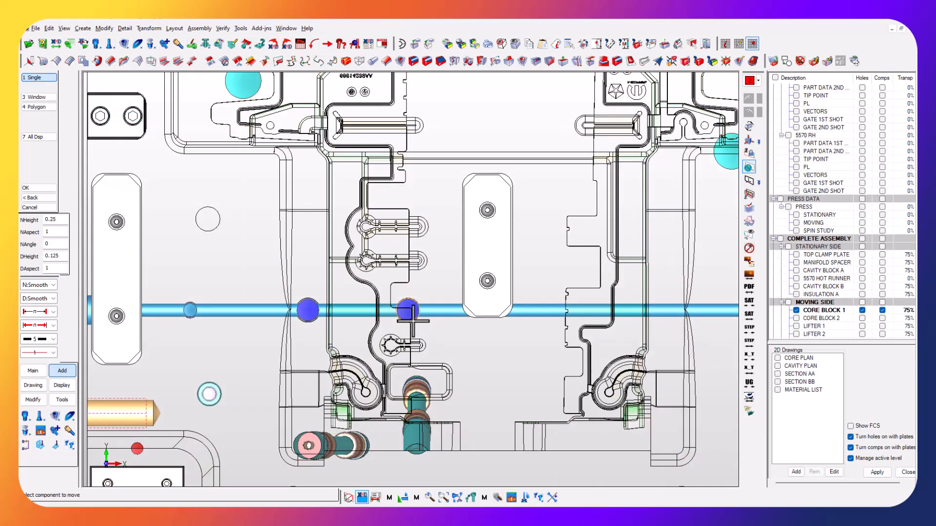
{"action": "left_click", "coordinate": [411, 316]}
{"action": "left_click", "coordinate": [314, 311]}
{"action": "right_click", "coordinate": [314, 311]}
{"action": "left_click", "coordinate": [493, 364]}
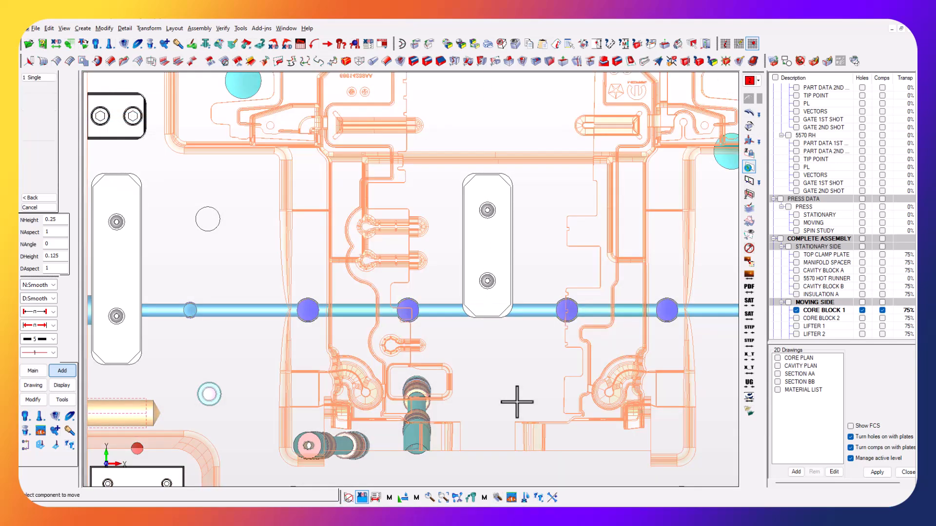
{"action": "key", "text": "Escape"}
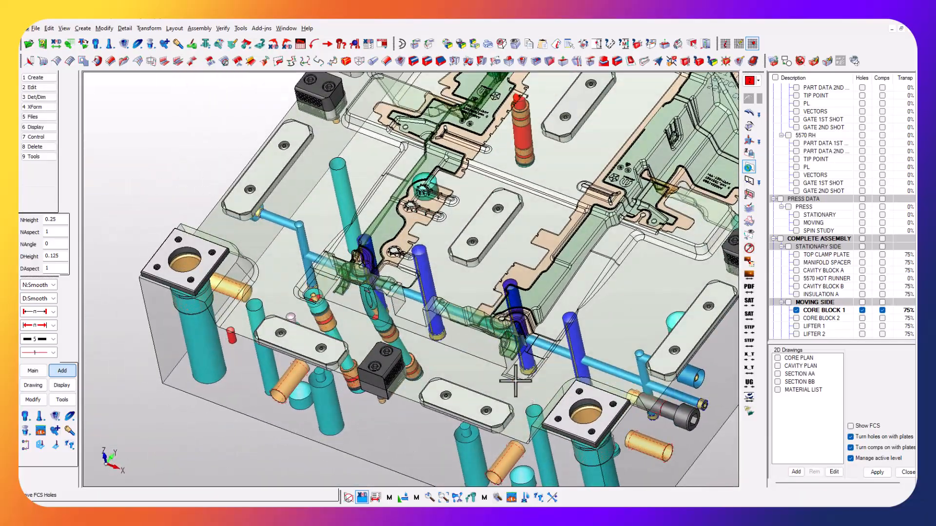
Check a mirrored baffle's resize settings, including NPT size, blade, material, vendor, length, depth offsets and apply-to scope.
{"action": "left_click", "coordinate": [512, 333]}
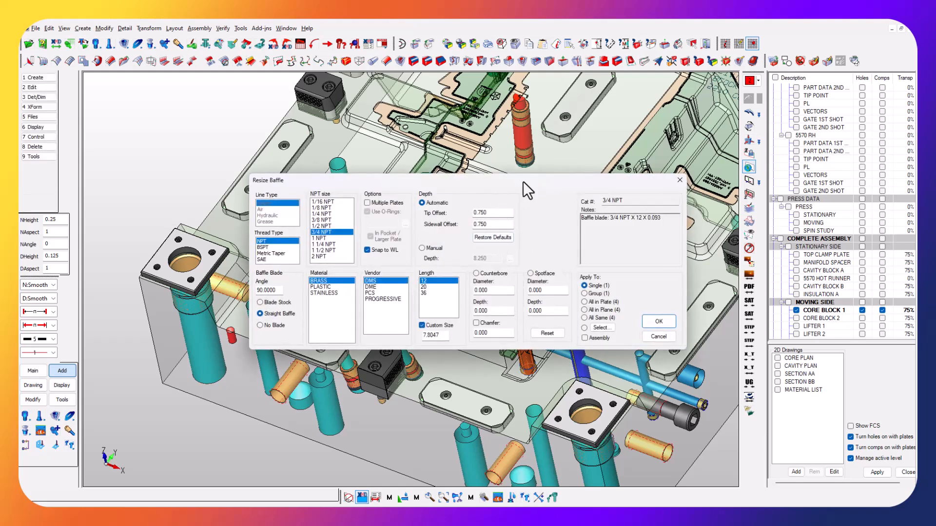
{"action": "left_click_drag", "start_coordinate": [528, 179], "coordinate": [391, 205]}
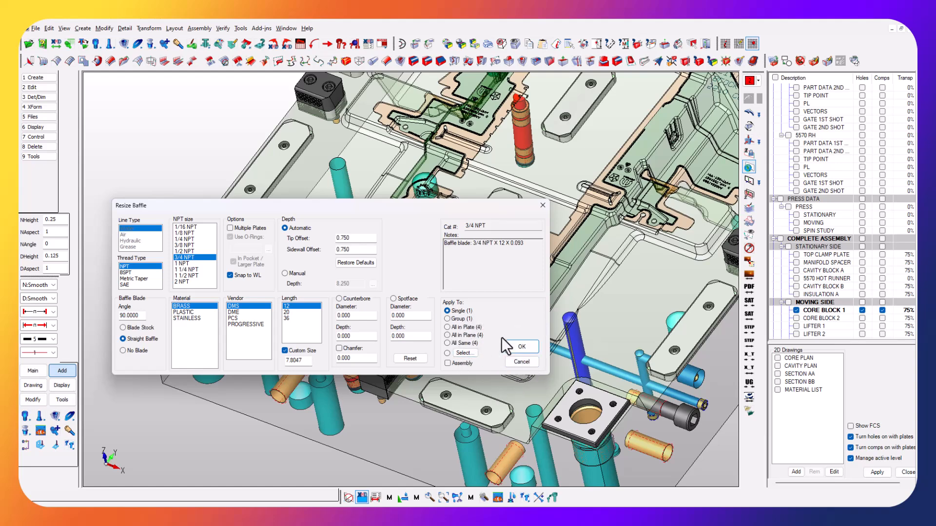
{"action": "left_click", "coordinate": [520, 361]}
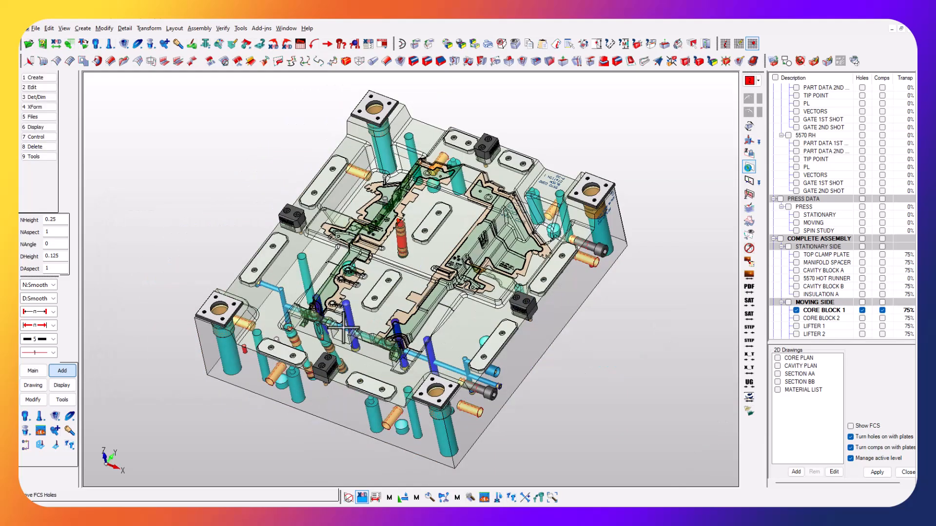
Place four nitrided DMS ejector pins, 1/2 diameter by 14 long, around the right-side baffles of Core Block 1's horizontal water line.
{"action": "middle_click_drag", "start_coordinate": [502, 139], "coordinate": [463, 400]}
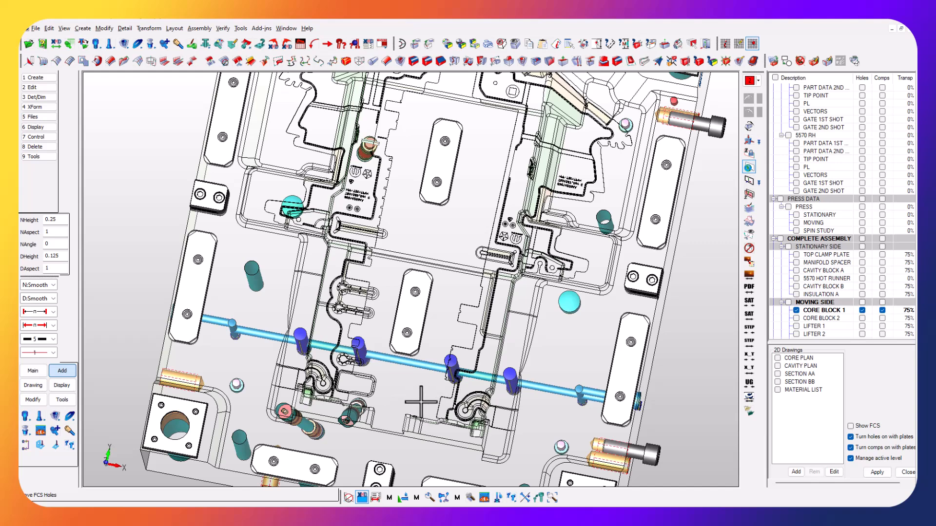
{"action": "key", "text": "alt+1"}
{"action": "key", "text": "alt+w"}
{"action": "left_click", "coordinate": [200, 270]}
{"action": "left_click", "coordinate": [580, 403]}
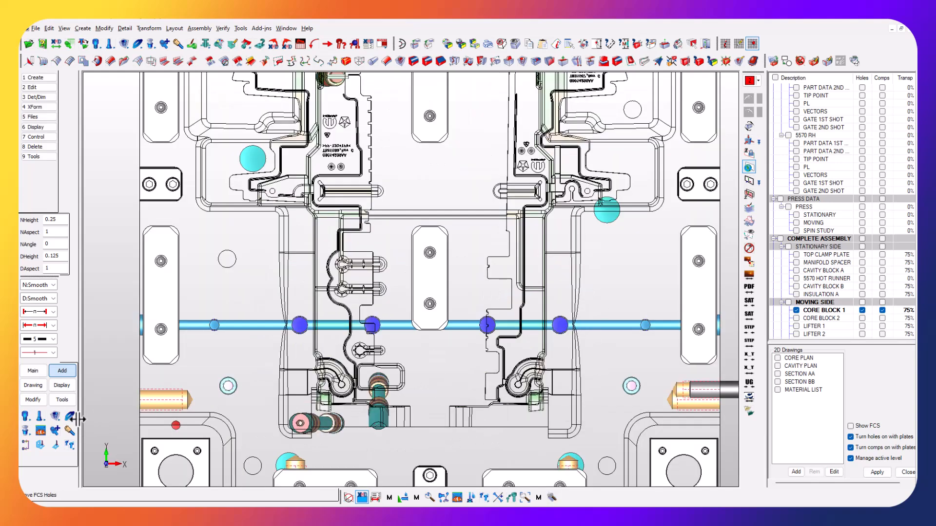
{"action": "left_click", "coordinate": [41, 417]}
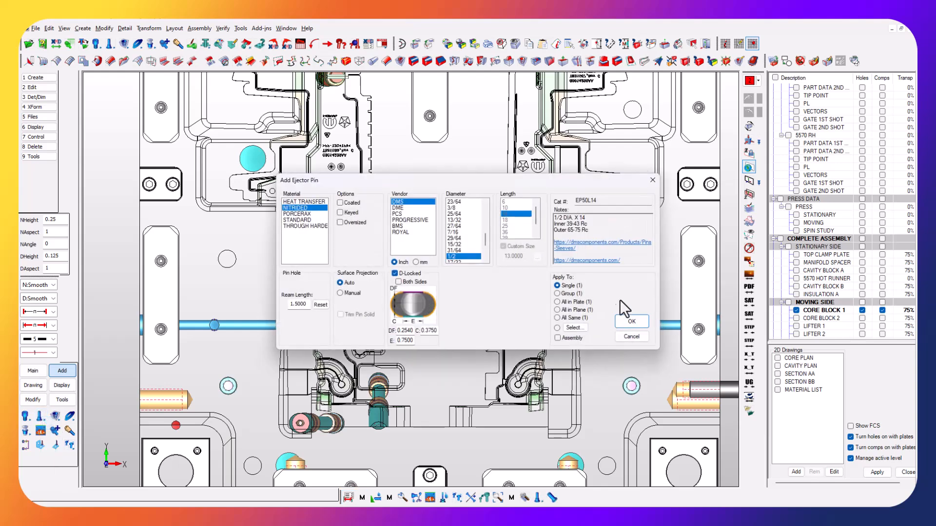
{"action": "left_click", "coordinate": [632, 322]}
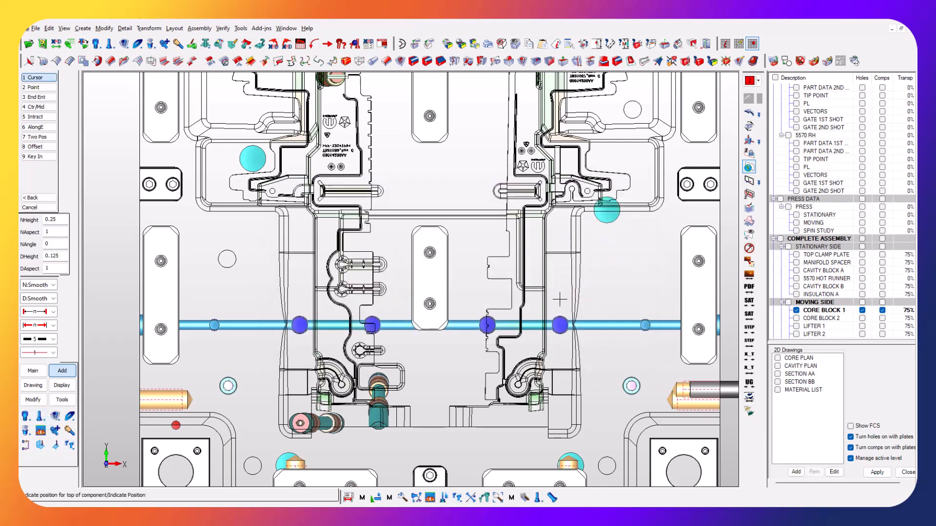
{"action": "left_click", "coordinate": [559, 300]}
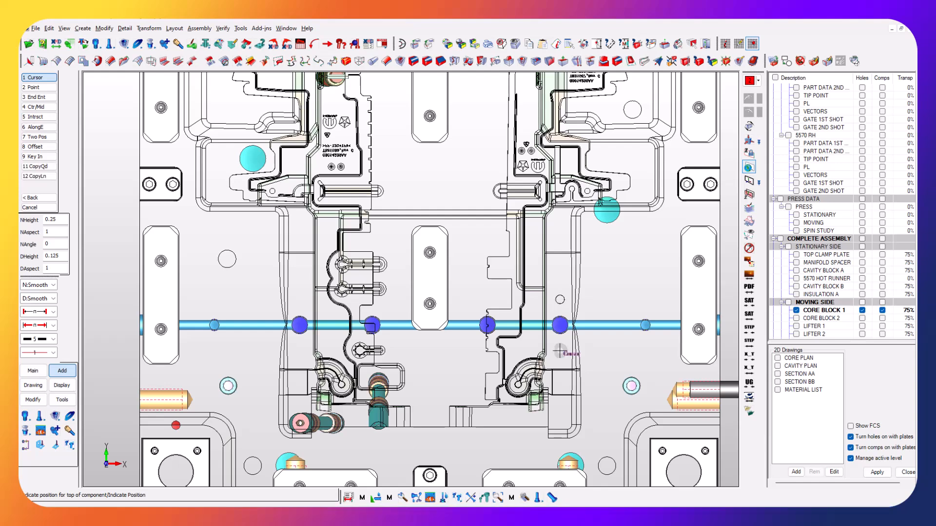
{"action": "scroll", "coordinate": [560, 325], "scroll_direction": "up", "scroll_amount": 5}
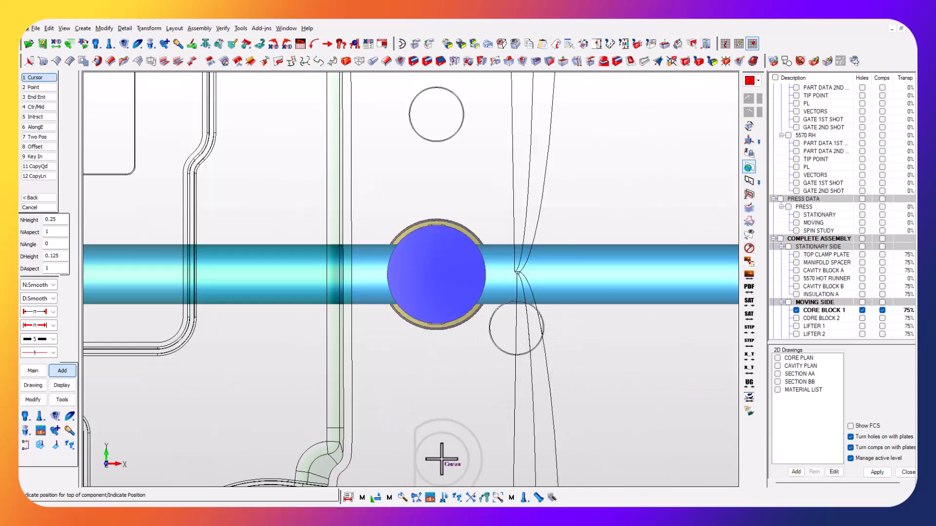
{"action": "scroll", "coordinate": [447, 436], "scroll_direction": "down", "scroll_amount": 4}
{"action": "left_click", "coordinate": [370, 138]}
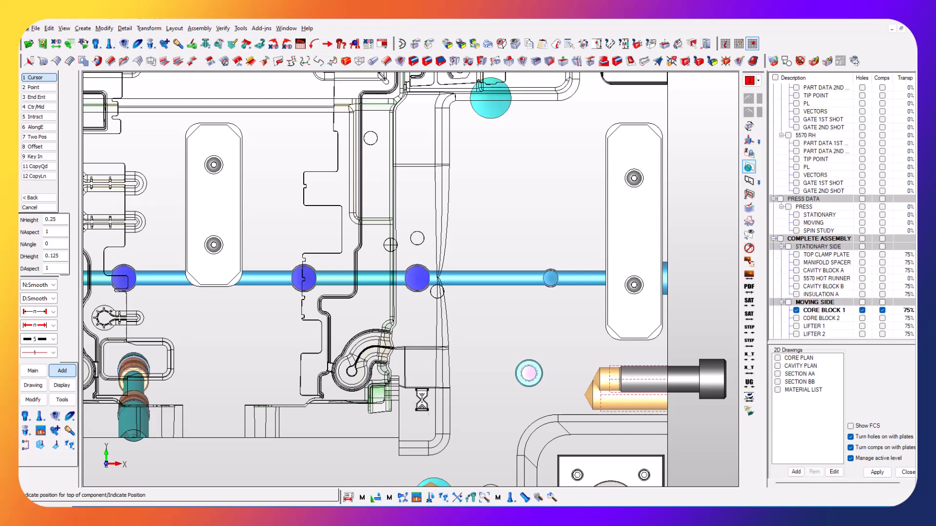
{"action": "scroll", "coordinate": [397, 271], "scroll_direction": "up", "scroll_amount": 1}
{"action": "key", "text": "Escape"}
Show EJEC. RETAINER 1 together with Core Block 1 to examine how the new ejector pins pass through both plates.
{"action": "scroll", "coordinate": [412, 328], "scroll_direction": "up", "scroll_amount": 4}
{"action": "middle_click_drag", "start_coordinate": [412, 327], "coordinate": [433, 295]}
{"action": "scroll", "coordinate": [434, 295], "scroll_direction": "down", "scroll_amount": 4}
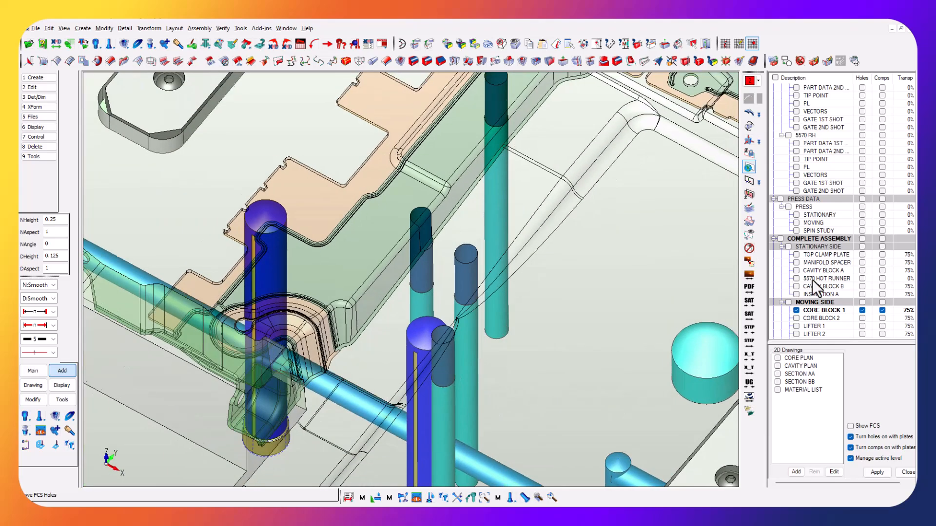
{"action": "scroll", "coordinate": [803, 311], "scroll_direction": "down", "scroll_amount": 5}
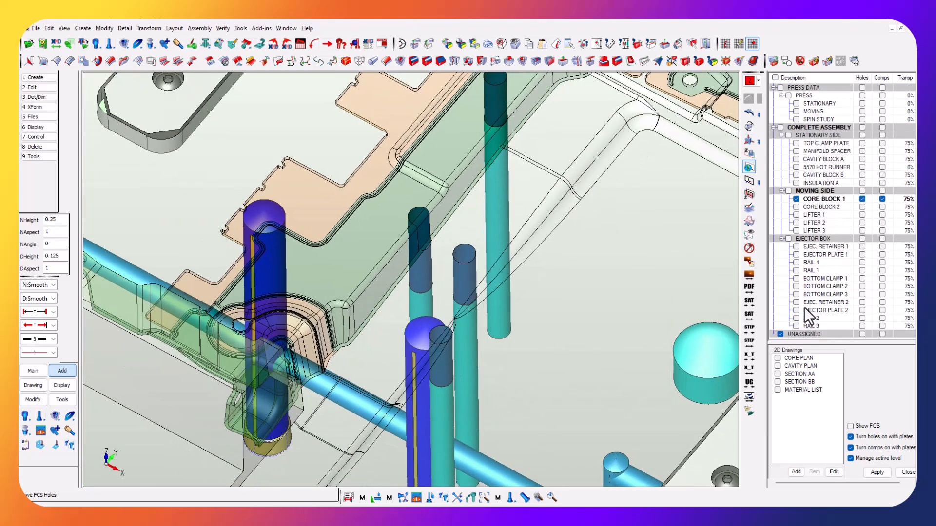
{"action": "left_click", "coordinate": [796, 247]}
{"action": "middle_click_drag", "start_coordinate": [658, 312], "coordinate": [515, 295]}
{"action": "scroll", "coordinate": [433, 277], "scroll_direction": "down", "scroll_amount": 4}
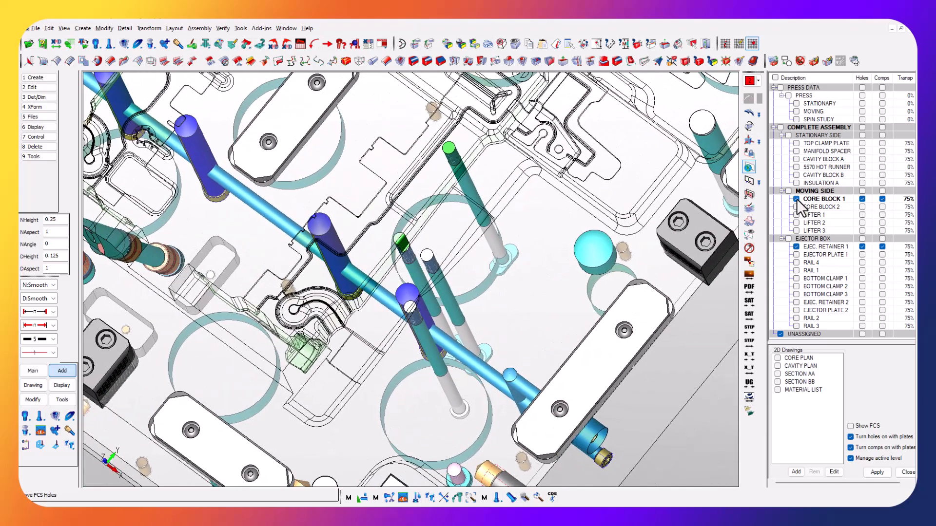
Isolate EJEC. RETAINER 1 and inspect its pin pockets by turning off its components, its holes and finally the plate.
{"action": "left_click", "coordinate": [796, 199]}
{"action": "left_click", "coordinate": [795, 246]}
{"action": "left_click", "coordinate": [797, 247]}
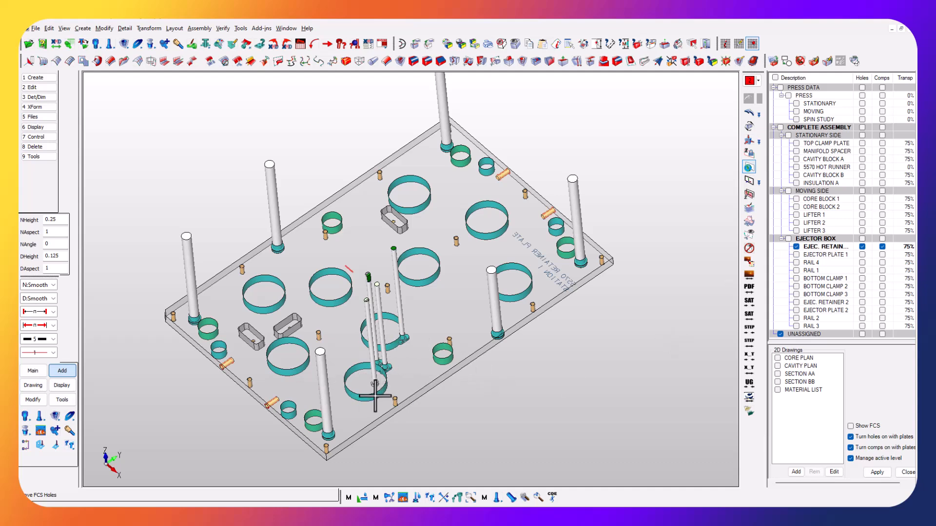
{"action": "middle_click_drag", "start_coordinate": [475, 379], "coordinate": [512, 285]}
{"action": "middle_click_drag", "start_coordinate": [734, 258], "coordinate": [690, 259]}
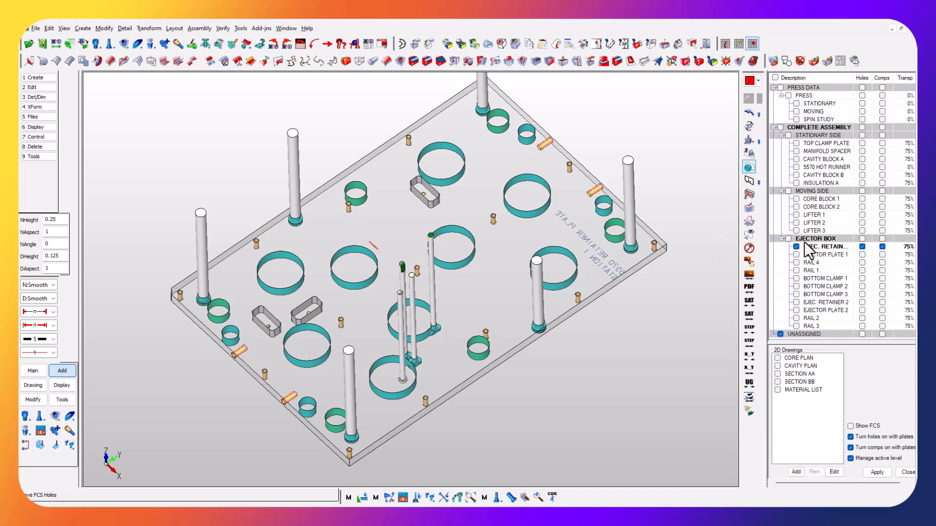
{"action": "left_click", "coordinate": [882, 247]}
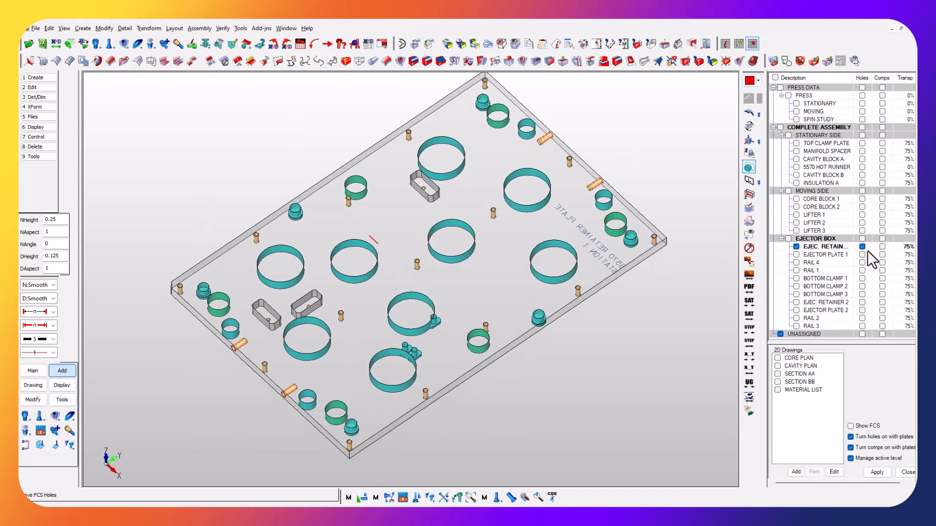
{"action": "left_click", "coordinate": [861, 247]}
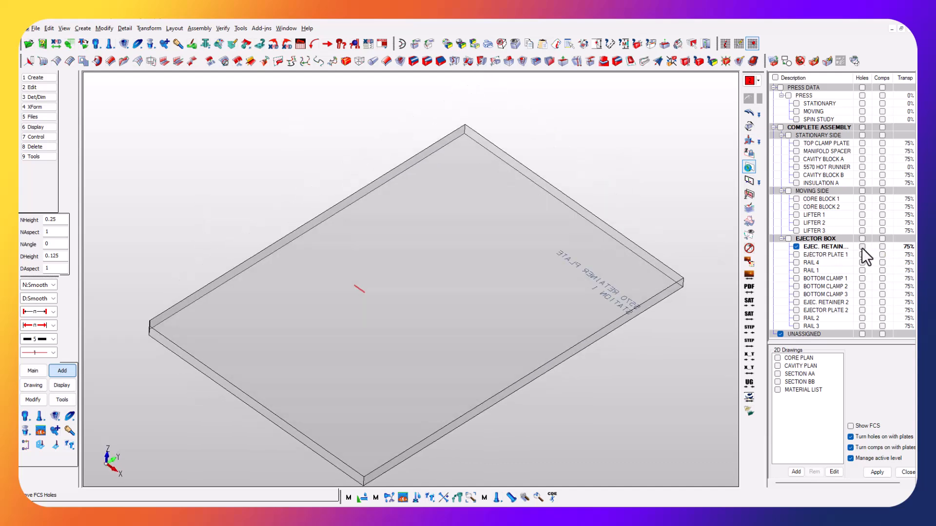
{"action": "left_click", "coordinate": [862, 247]}
{"action": "left_click", "coordinate": [797, 246]}
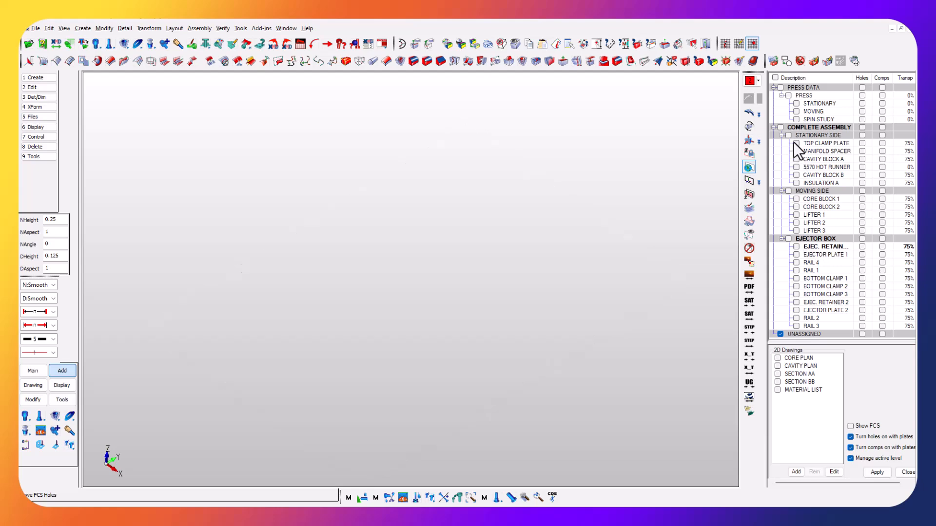
Check the Top Clamp Plate's holes and components, and return the display to Core Block 1's water line in plan view.
{"action": "left_click", "coordinate": [795, 143]}
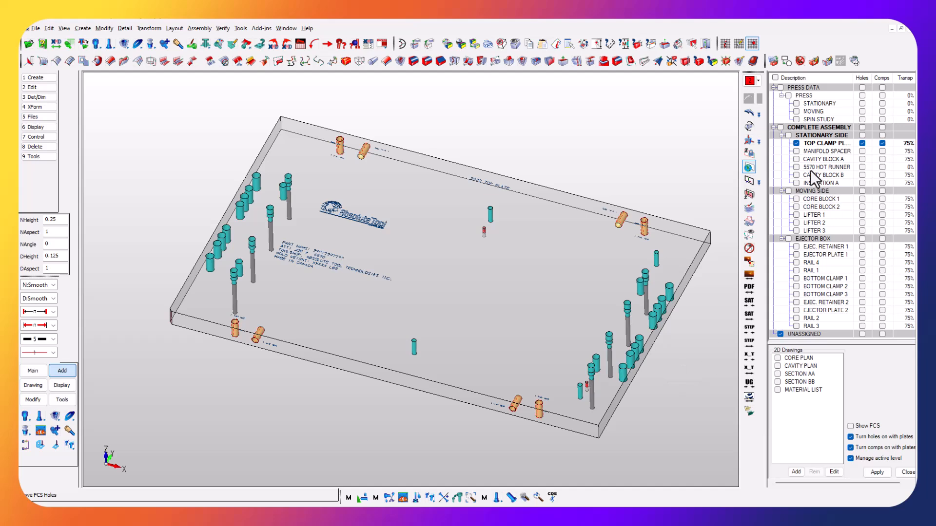
{"action": "left_click", "coordinate": [797, 144]}
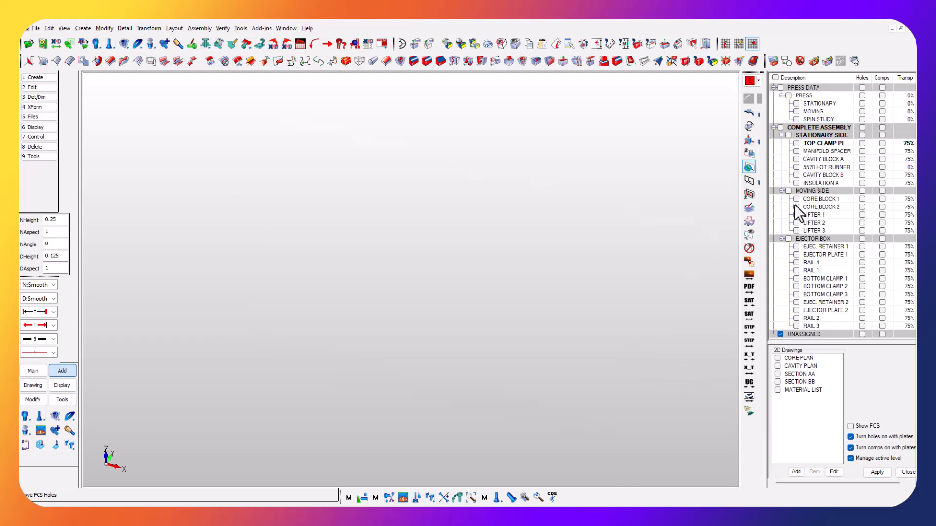
{"action": "left_click", "coordinate": [796, 199]}
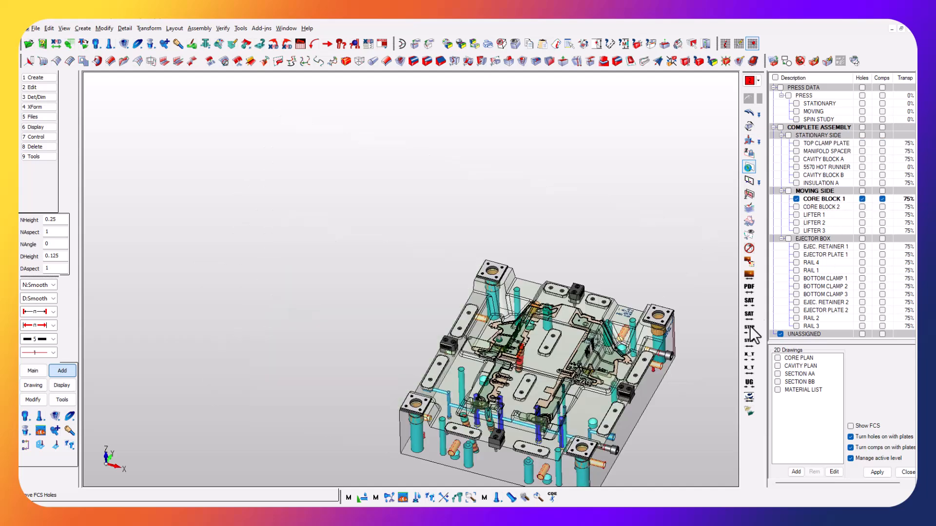
{"action": "key", "text": "alt+1"}
{"action": "key", "text": "alt+a"}
{"action": "key", "text": "alt+w"}
{"action": "left_click", "coordinate": [267, 292]}
{"action": "left_click", "coordinate": [501, 391]}
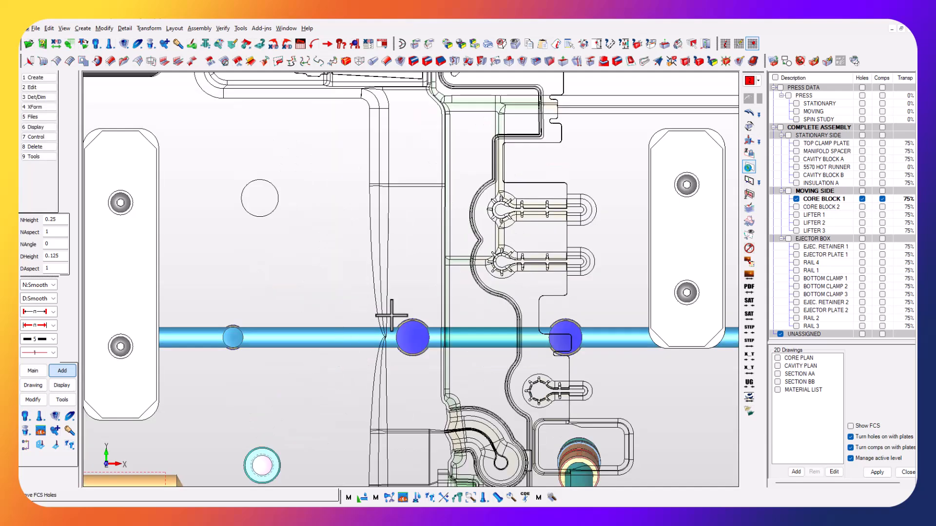
Move all segments of the long horizontal water line together with its baffles by .12 in Y.
{"action": "left_click", "coordinate": [36, 401]}
{"action": "left_click", "coordinate": [40, 417]}
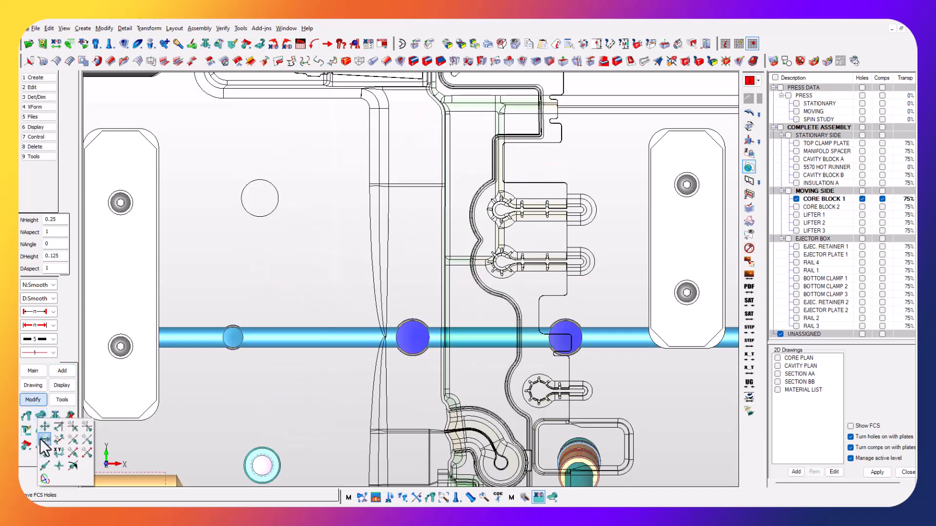
{"action": "left_click", "coordinate": [45, 479]}
{"action": "left_click", "coordinate": [203, 330]}
{"action": "left_click", "coordinate": [231, 339]}
{"action": "left_click", "coordinate": [288, 339]}
{"action": "scroll", "coordinate": [450, 352], "scroll_direction": "down", "scroll_amount": 2}
{"action": "left_click", "coordinate": [702, 324]}
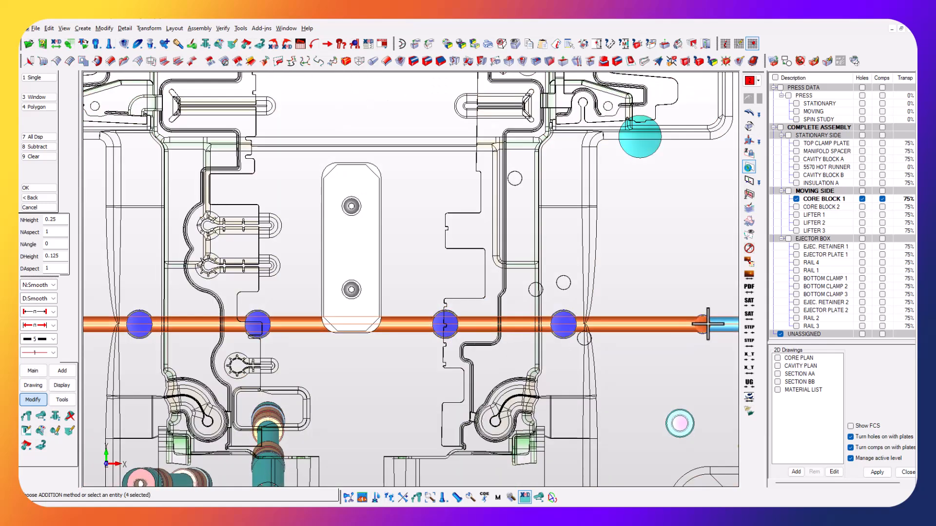
{"action": "left_click", "coordinate": [719, 326]}
{"action": "key", "text": "alt+a"}
{"action": "right_click", "coordinate": [652, 383]}
{"action": "left_click", "coordinate": [664, 389]}
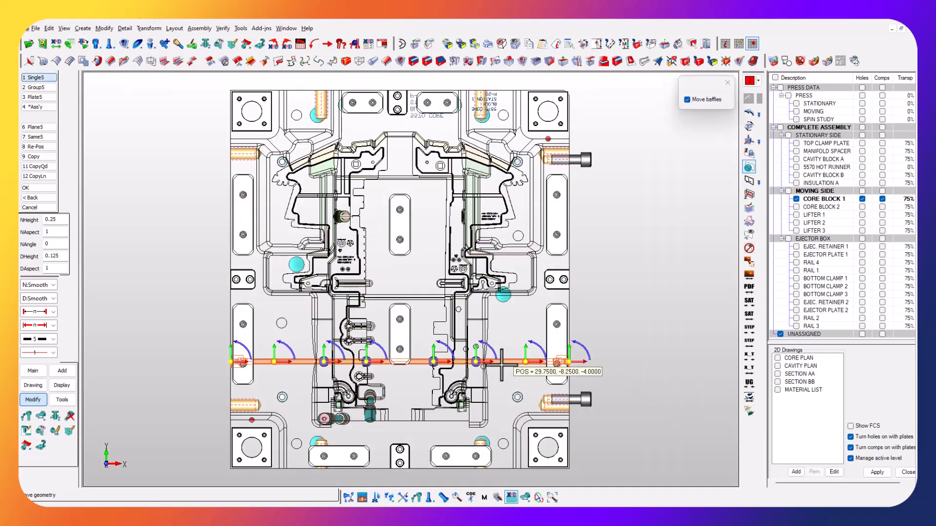
{"action": "left_click", "coordinate": [433, 347]}
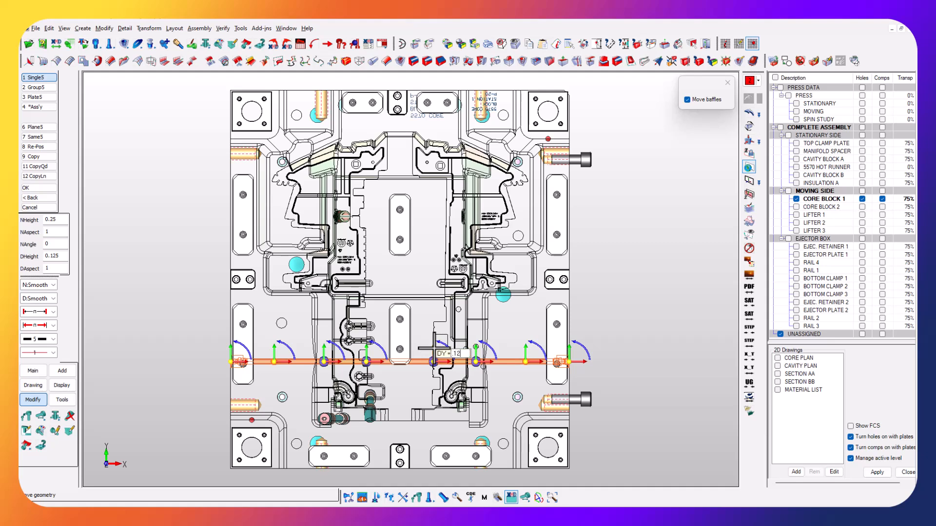
{"action": "key", "text": "Return"}
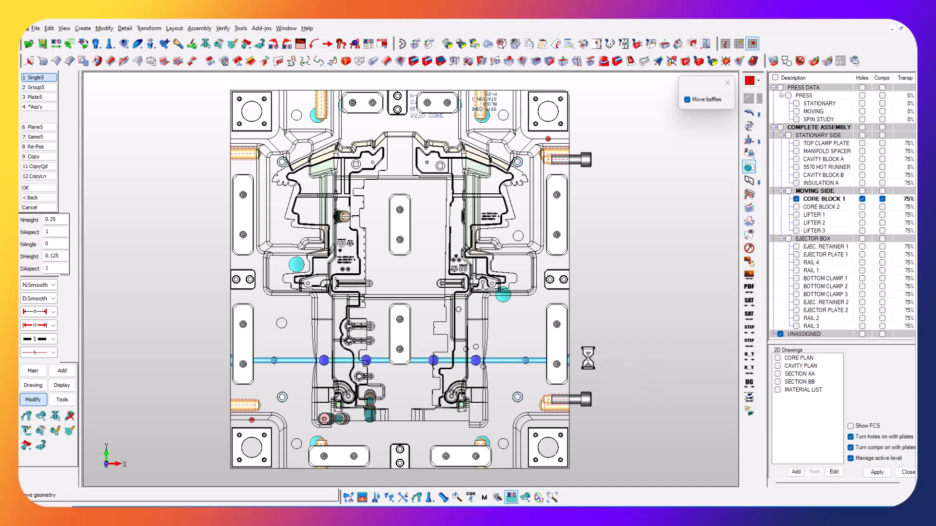
{"action": "scroll", "coordinate": [602, 355], "scroll_direction": "up", "scroll_amount": 1}
{"action": "scroll", "coordinate": [602, 354], "scroll_direction": "down", "scroll_amount": 1}
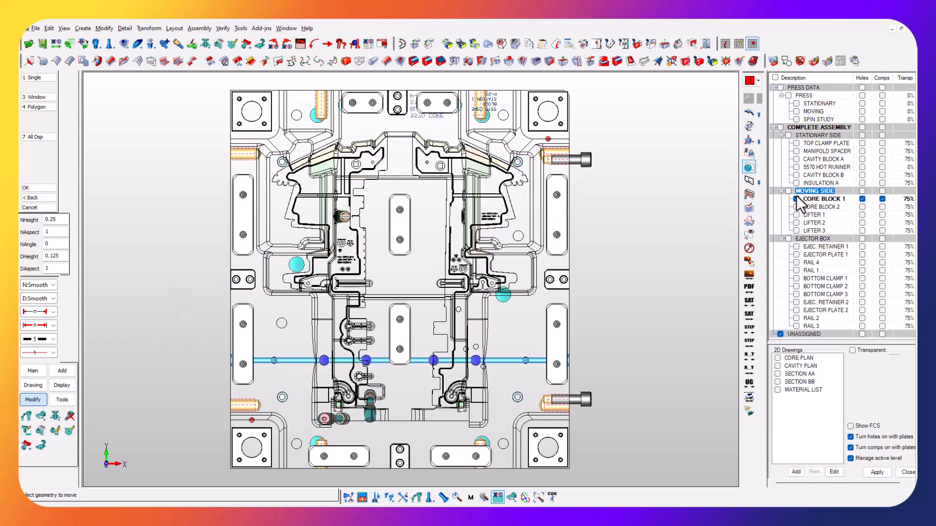
Show the Top Clamp Plate in isometric view and compare it with its holes and components turned off and on.
{"action": "left_click", "coordinate": [796, 144]}
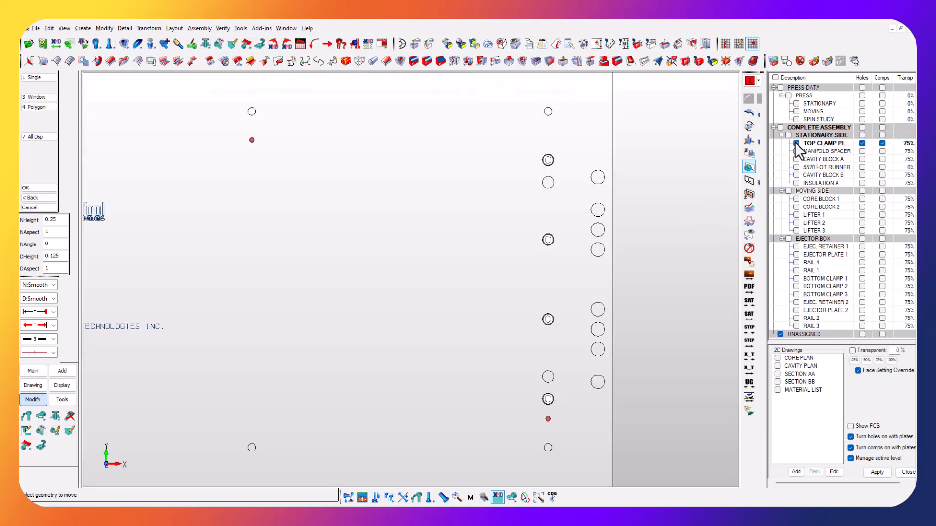
{"action": "left_click", "coordinate": [796, 143]}
{"action": "left_click", "coordinate": [796, 143]}
{"action": "key", "text": "Escape"}
{"action": "key", "text": "alt+v"}
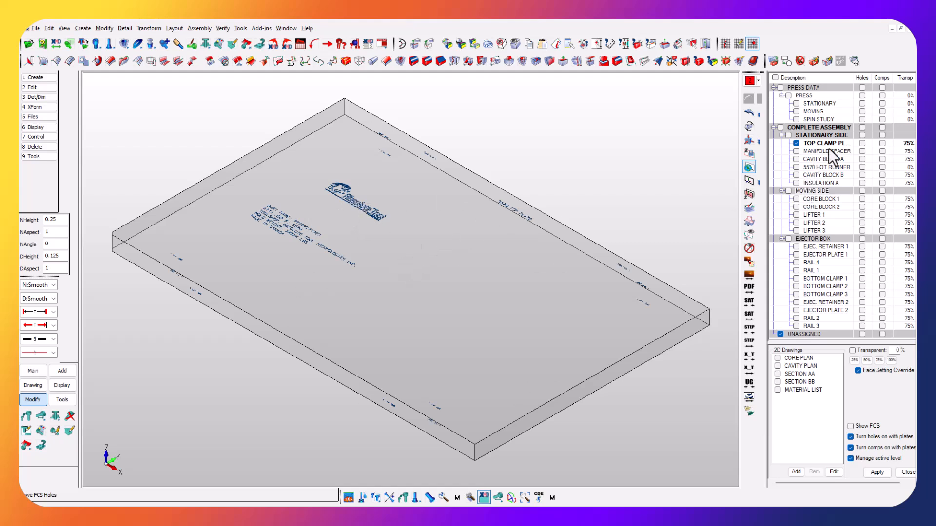
{"action": "left_click", "coordinate": [861, 142]}
{"action": "left_click", "coordinate": [881, 143]}
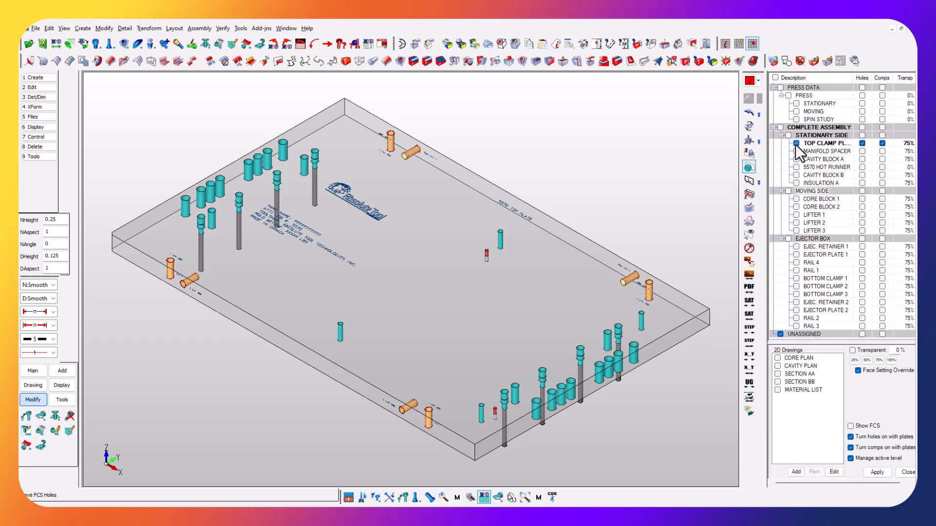
Add FCS features to Core Block 2, selecting the hole groups on its bottom, front and left faces and drawing their risers.
{"action": "left_click", "coordinate": [795, 207]}
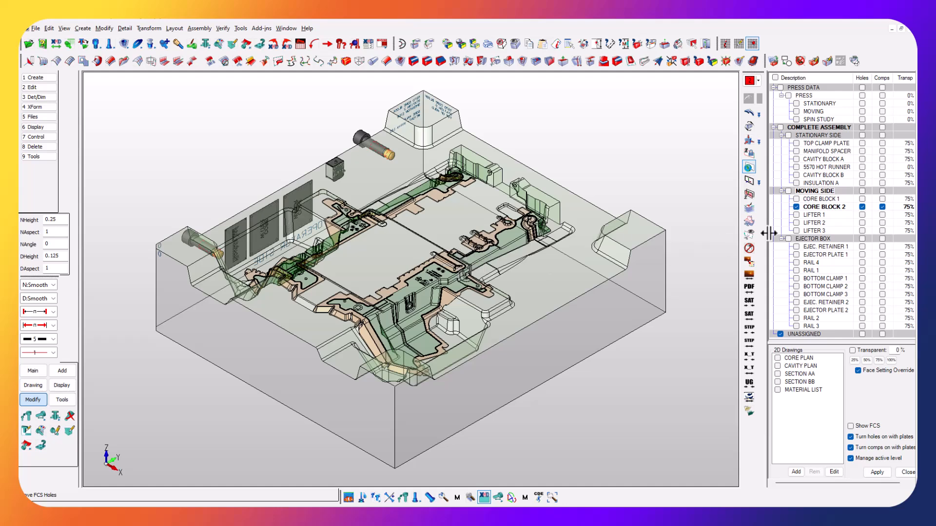
{"action": "right_click", "coordinate": [825, 207]}
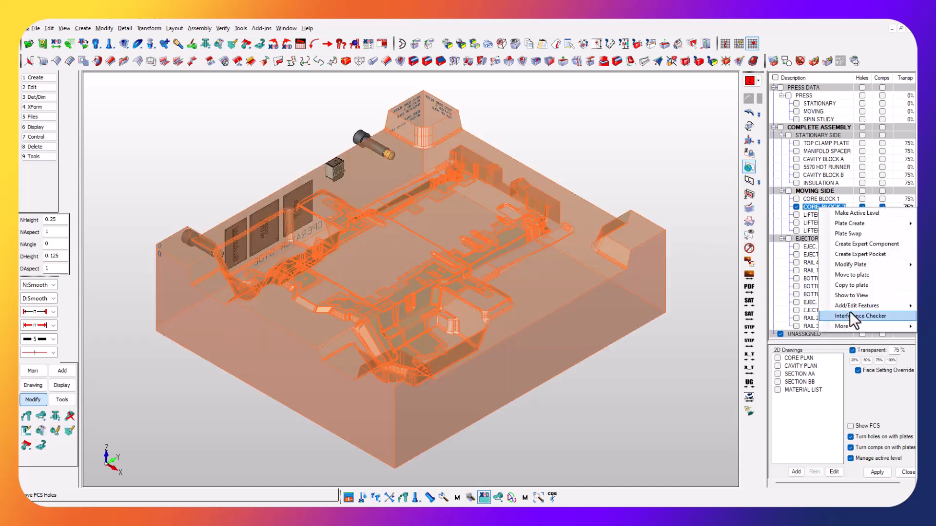
{"action": "mouse_move", "coordinate": [852, 307]}
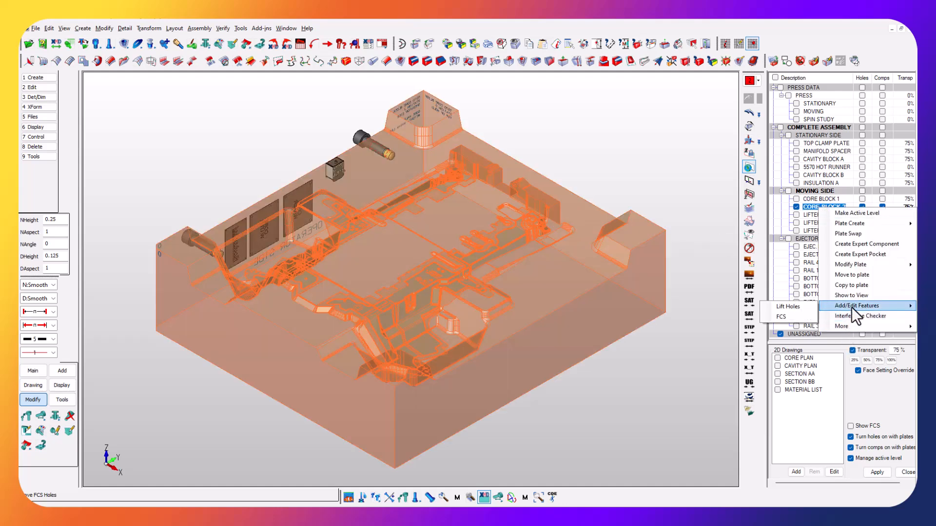
{"action": "left_click", "coordinate": [783, 317]}
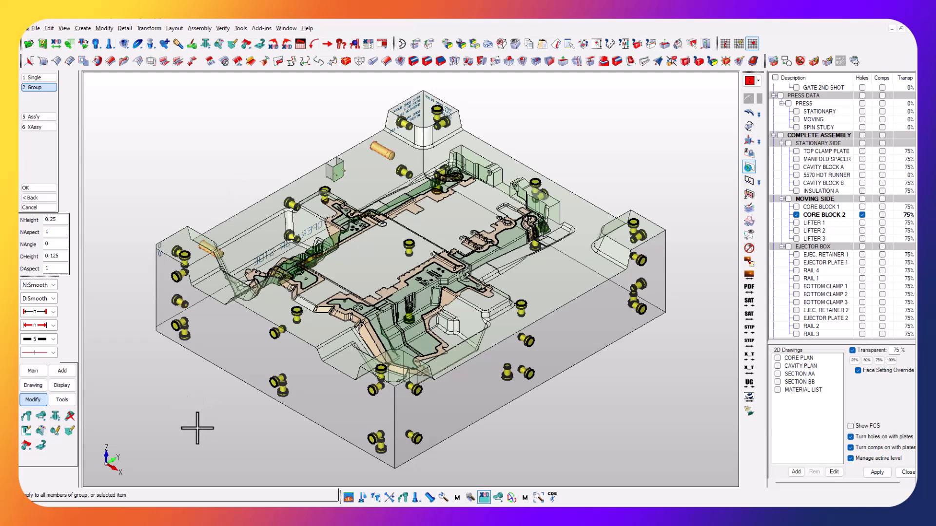
{"action": "left_click", "coordinate": [189, 349]}
{"action": "left_click", "coordinate": [284, 409]}
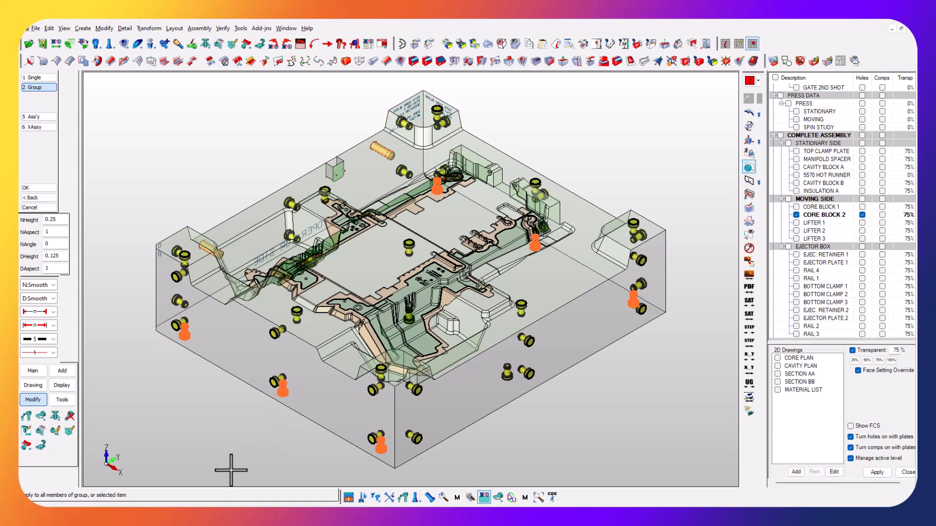
{"action": "left_click", "coordinate": [173, 281]}
{"action": "left_click", "coordinate": [415, 390]}
{"action": "left_click", "coordinate": [539, 360]}
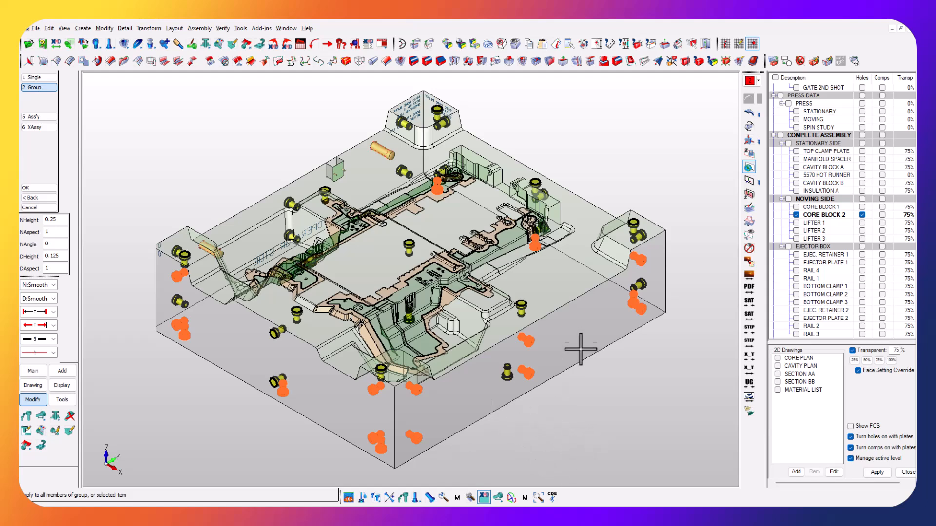
{"action": "left_click", "coordinate": [590, 418]}
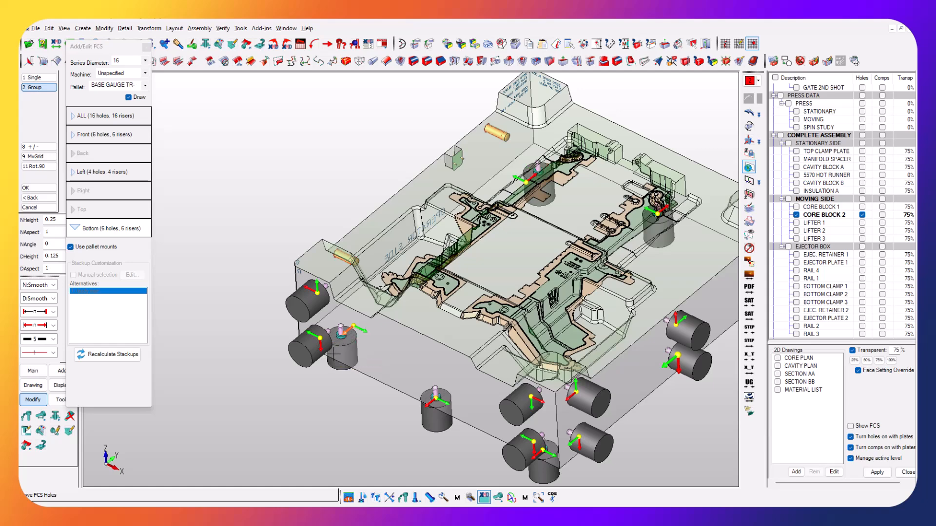
Reposition the bottom-face FCS hole near Core Block 2's front corner and accept the FCS holes.
{"action": "left_click_drag", "start_coordinate": [536, 458], "coordinate": [557, 444]}
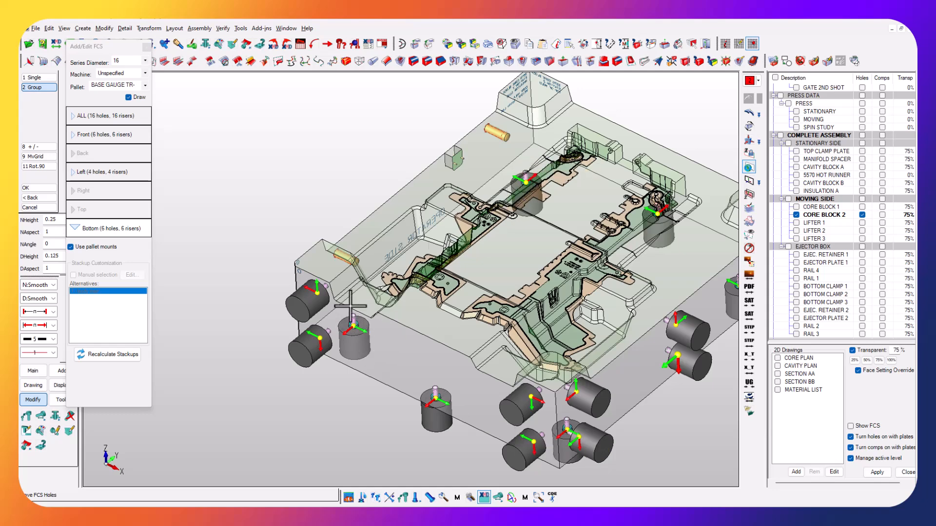
{"action": "key", "text": "alt+a"}
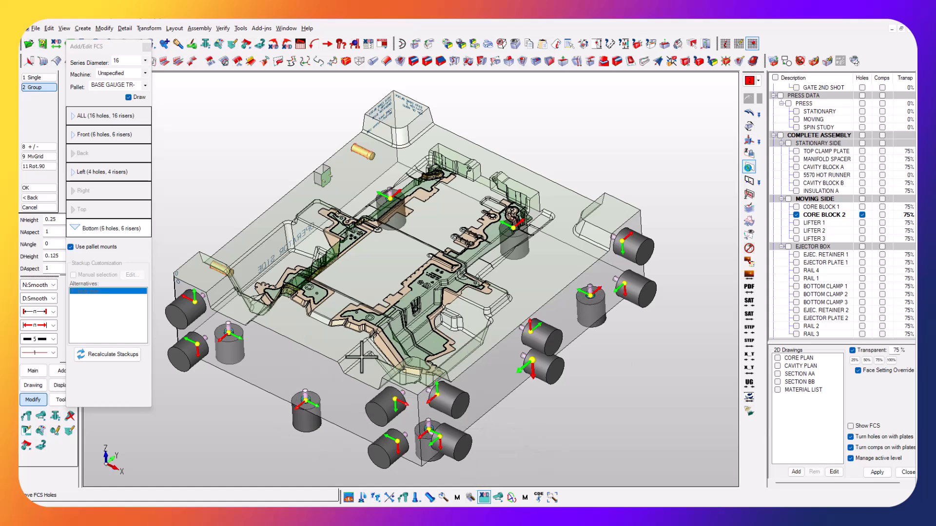
{"action": "left_click", "coordinate": [36, 188]}
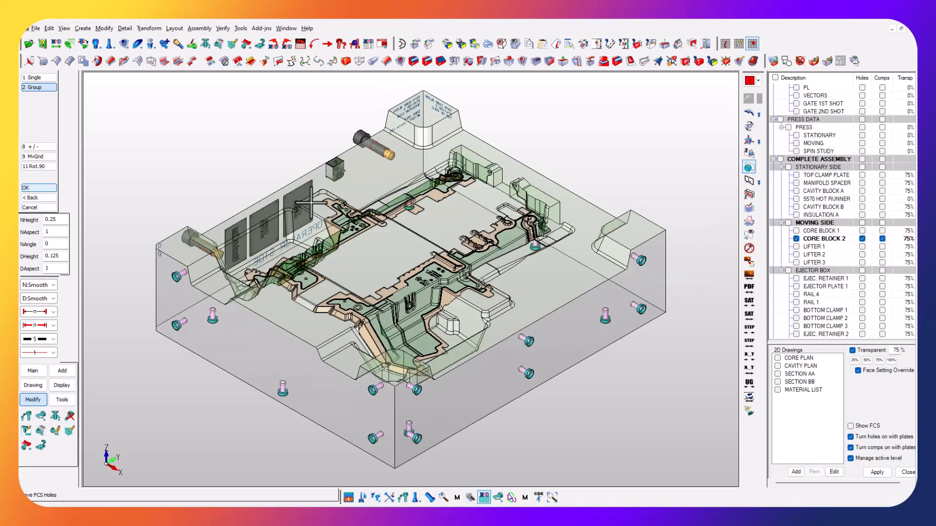
Hide Core Block 2 and display Core Block 1 with its holes and components.
{"action": "left_click", "coordinate": [796, 239]}
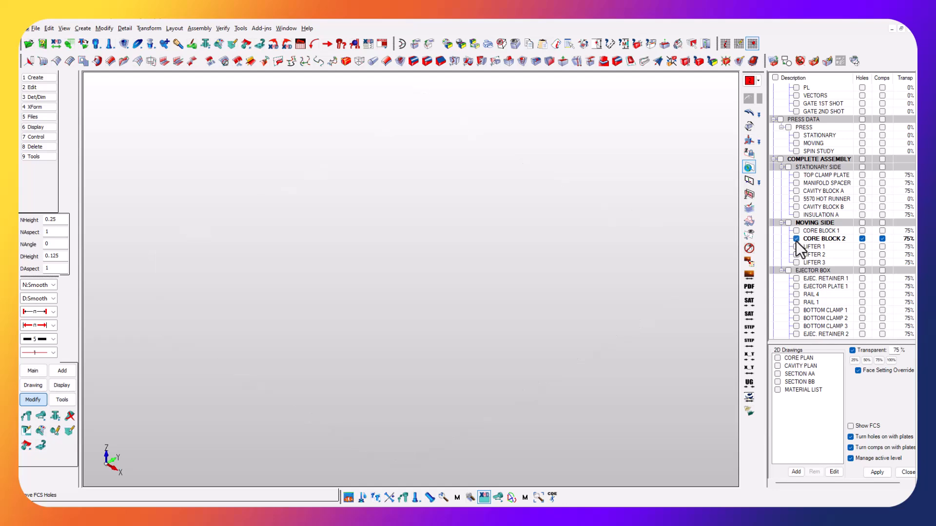
{"action": "scroll", "coordinate": [799, 300], "scroll_direction": "down", "scroll_amount": 2}
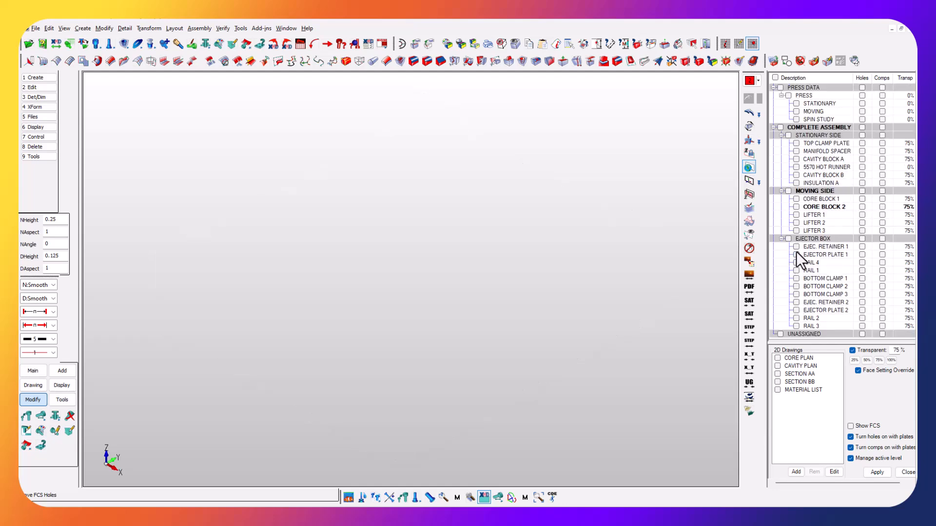
{"action": "left_click", "coordinate": [796, 199]}
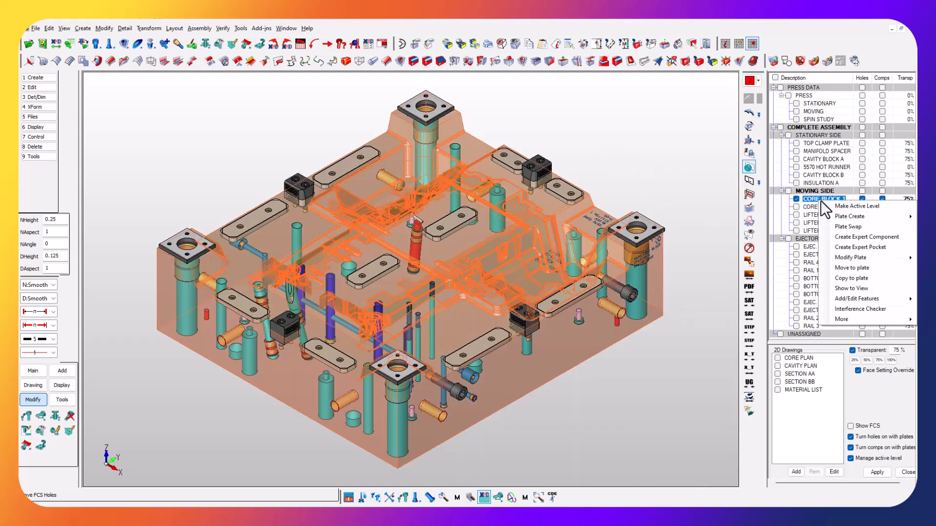
Run an interference check on Core Block 1 for Smart Lines against All Holes within .375.
{"action": "left_click", "coordinate": [859, 308]}
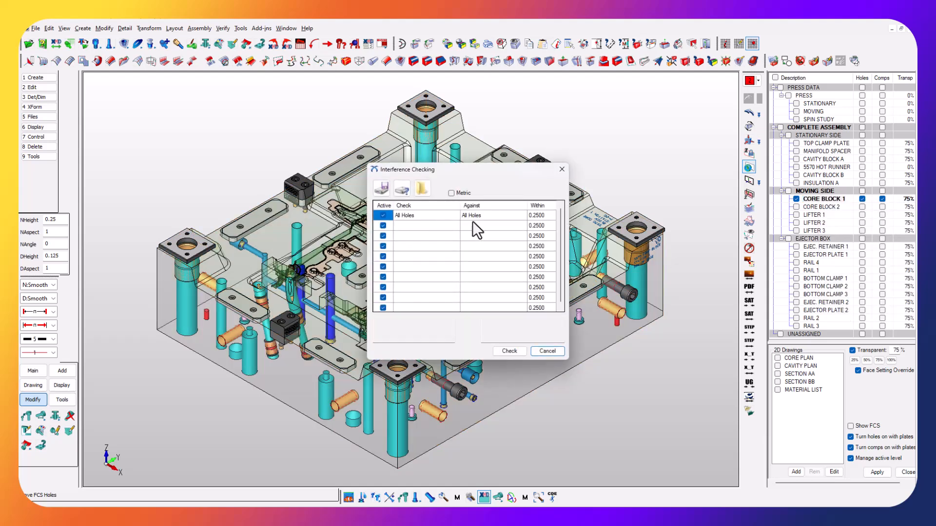
{"action": "left_click", "coordinate": [420, 217]}
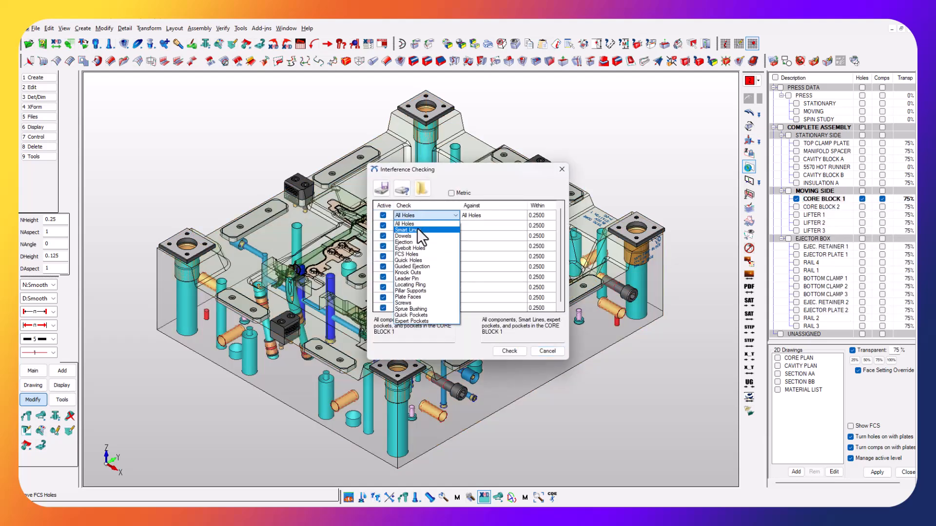
{"action": "left_click", "coordinate": [418, 229]}
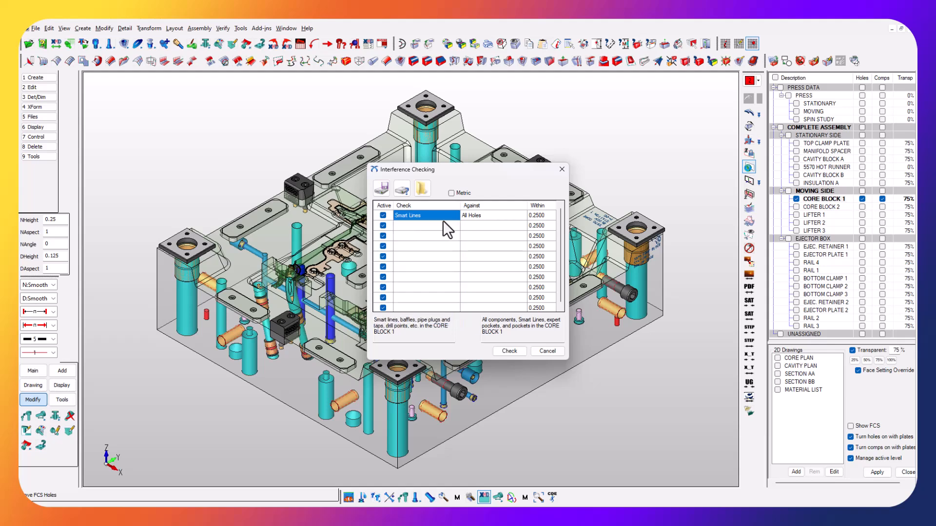
{"action": "left_click", "coordinate": [481, 215]}
{"action": "left_click", "coordinate": [483, 216]}
{"action": "left_click", "coordinate": [543, 217]}
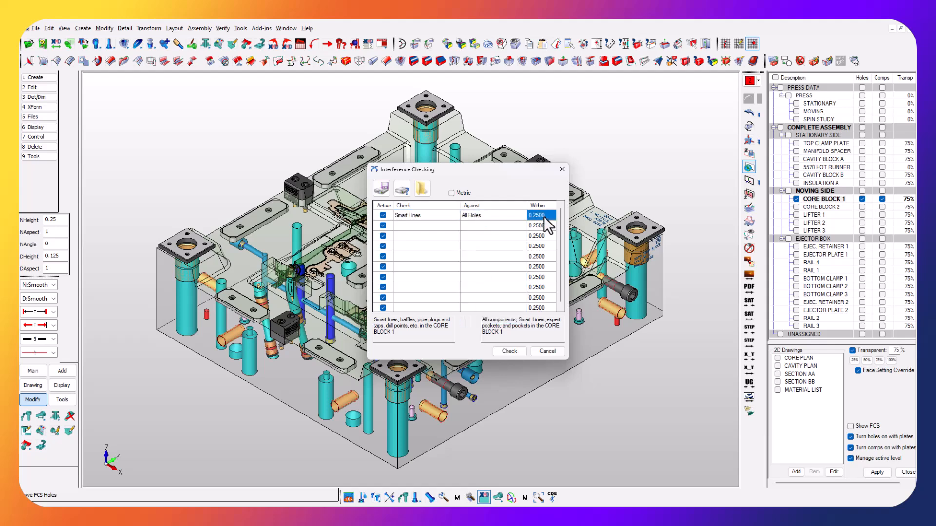
{"action": "type", "text": ".375"}
{"action": "left_click", "coordinate": [515, 355]}
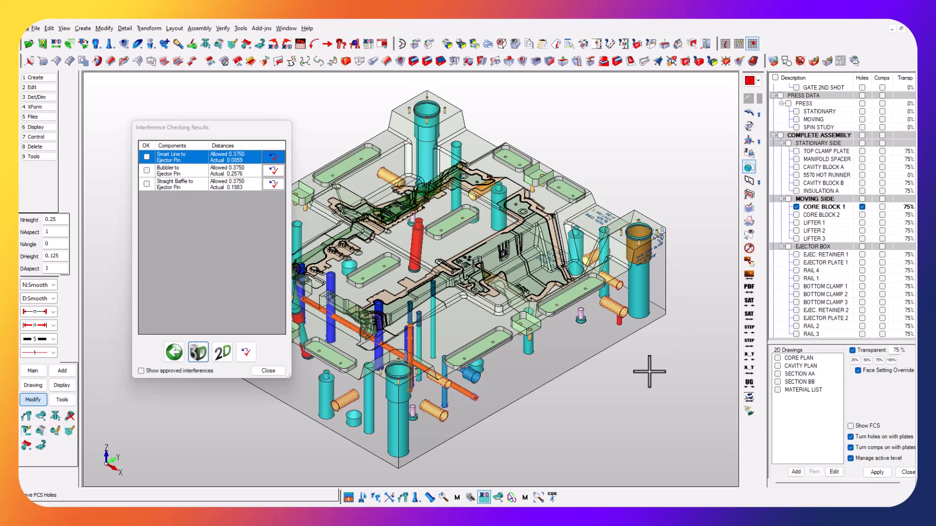
Examine the water line, bubbler and straight baffle interferences with the ejector pin in an enlarged plan view of Core Block 1.
{"action": "key", "text": "alt+1"}
{"action": "key", "text": "alt+h"}
{"action": "key", "text": "alt+w"}
{"action": "left_click", "coordinate": [362, 291]}
{"action": "left_click", "coordinate": [465, 365]}
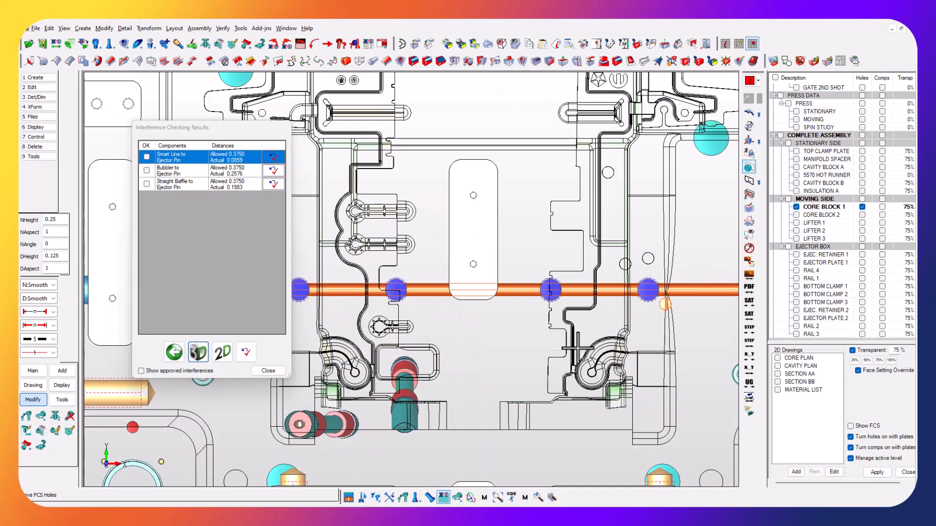
{"action": "left_click", "coordinate": [177, 173]}
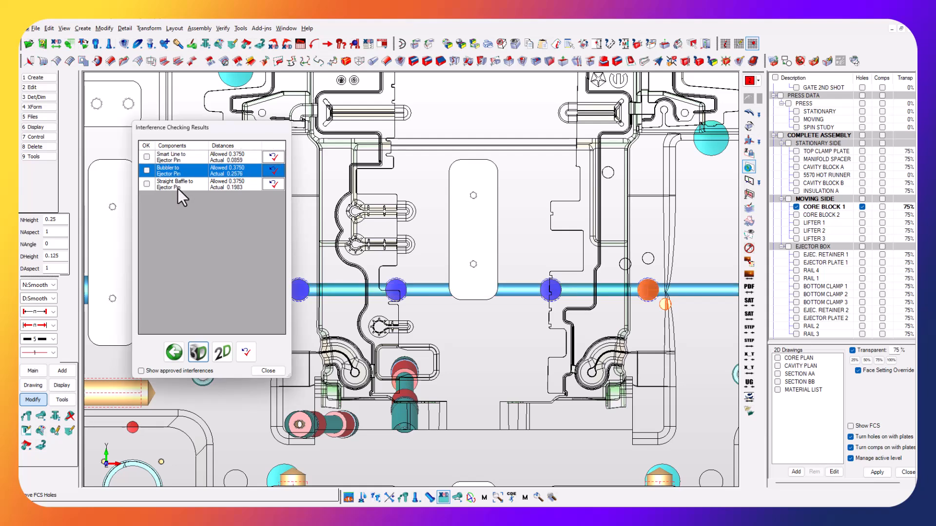
{"action": "left_click", "coordinate": [177, 187]}
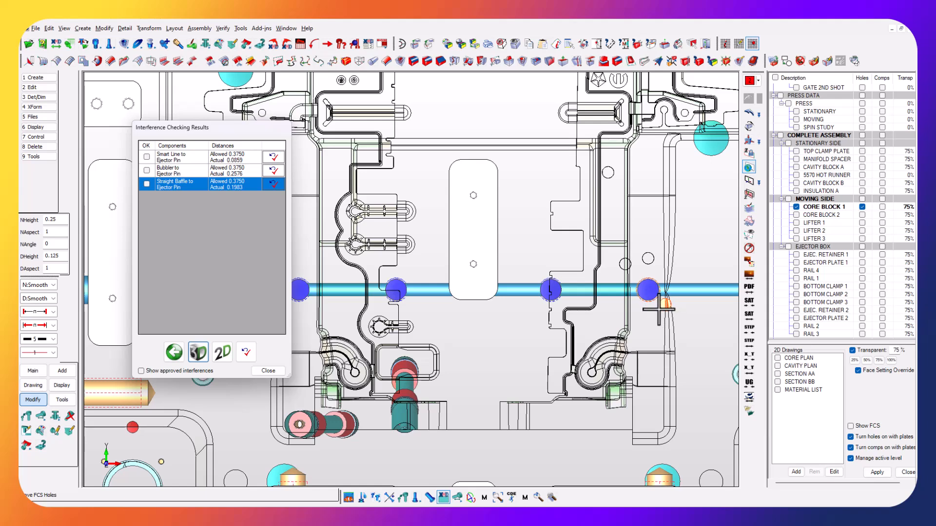
Move the ejector pin beside the rightmost baffle away from the water line in negative Y, and recheck Core Block 1's interferences.
{"action": "left_click", "coordinate": [50, 414]}
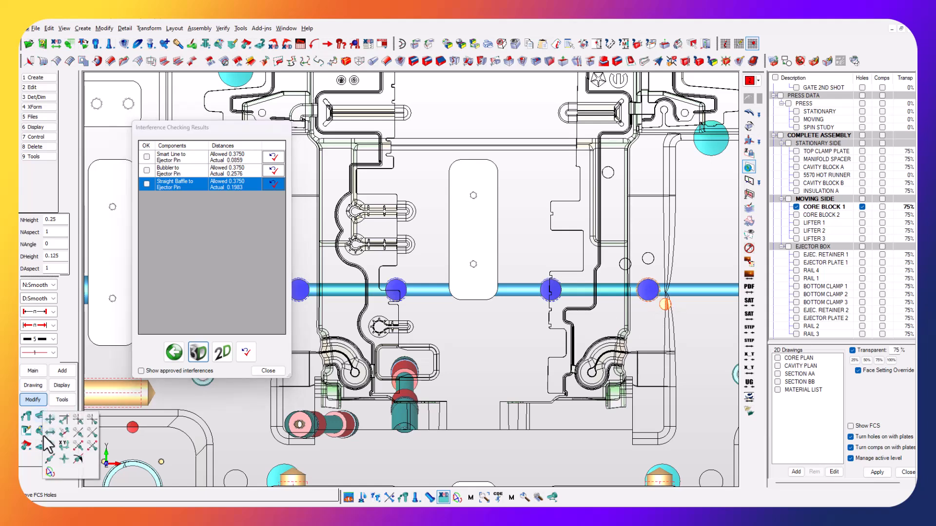
{"action": "left_click", "coordinate": [49, 471]}
{"action": "left_click", "coordinate": [673, 304]}
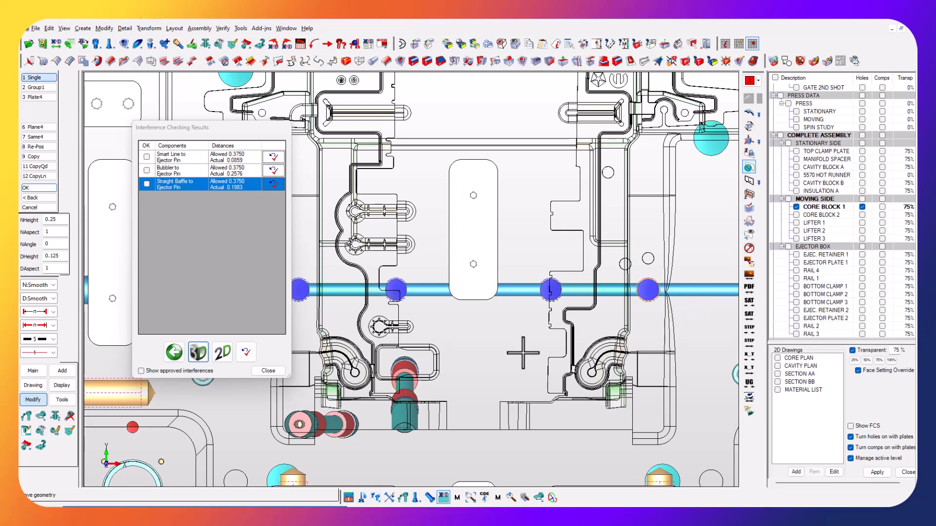
{"action": "left_click", "coordinate": [246, 351]}
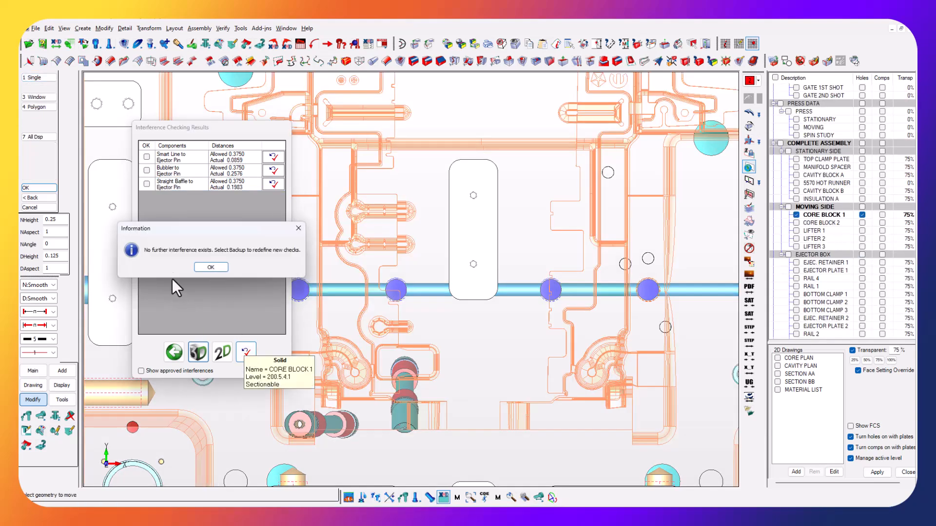
{"action": "left_click", "coordinate": [206, 269]}
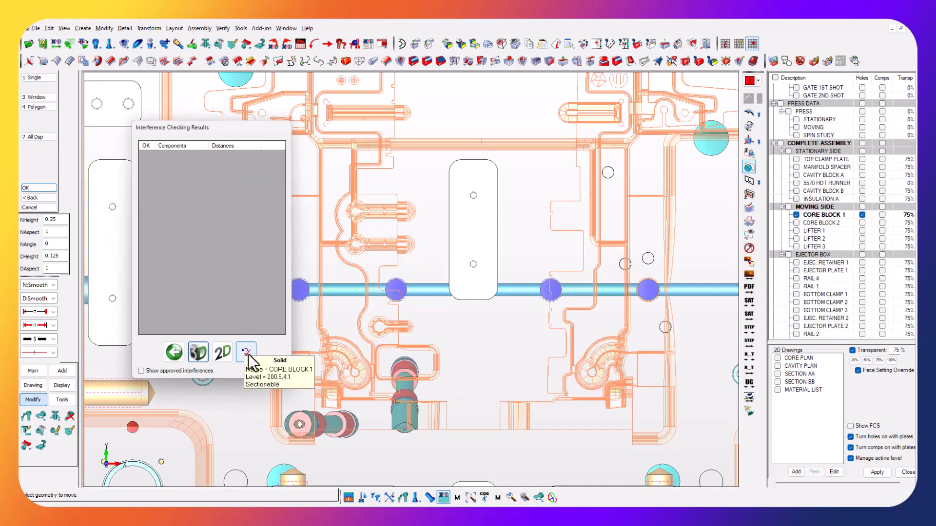
{"action": "left_click_drag", "start_coordinate": [230, 129], "coordinate": [216, 105]}
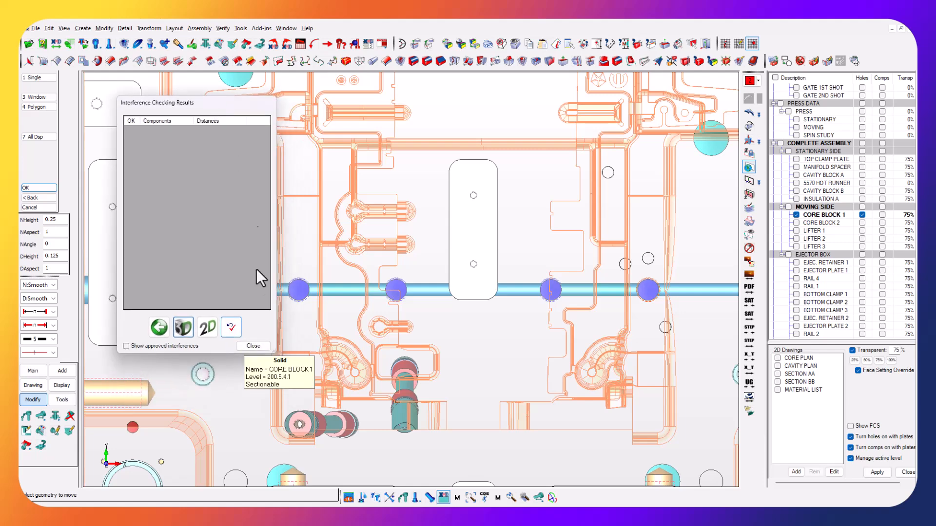
{"action": "left_click", "coordinate": [251, 346]}
Run an assembly-wide interference check using the saved check list EjectorBox.itf.
{"action": "left_click", "coordinate": [359, 61]}
{"action": "left_click", "coordinate": [435, 215]}
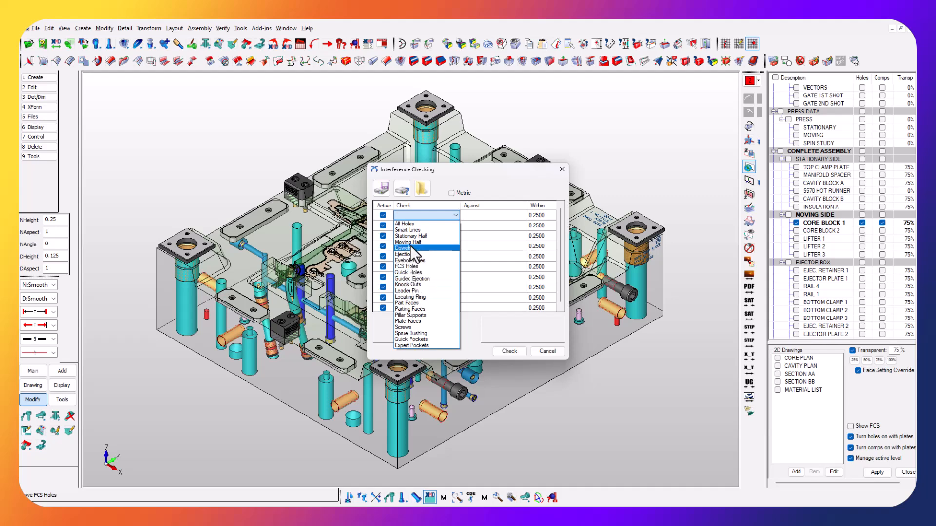
{"action": "left_click", "coordinate": [414, 231]}
{"action": "left_click", "coordinate": [508, 215]}
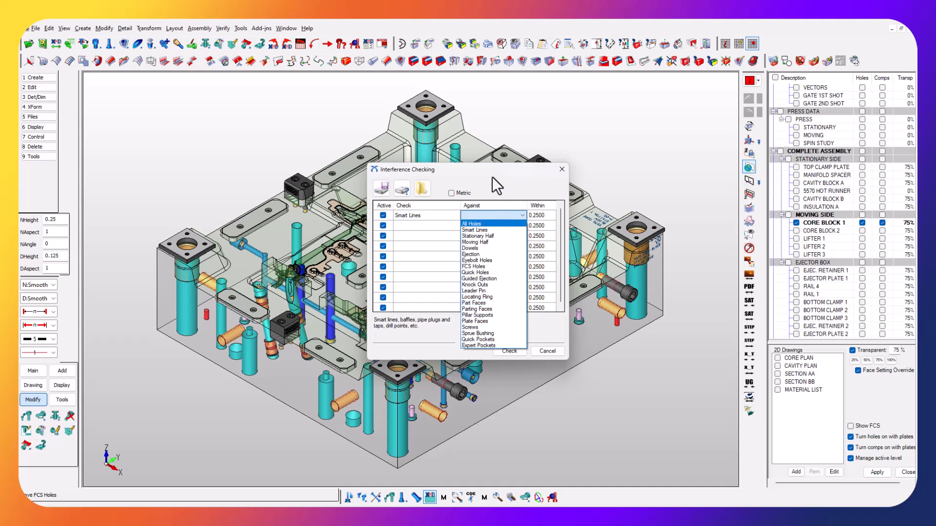
{"action": "left_click", "coordinate": [500, 167]}
{"action": "left_click_drag", "start_coordinate": [502, 170], "coordinate": [644, 337]}
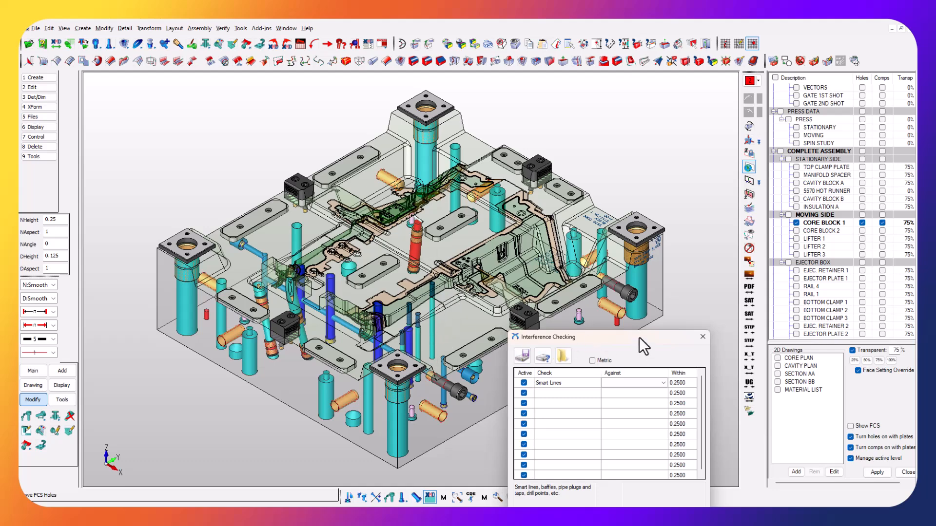
{"action": "left_click_drag", "start_coordinate": [636, 338], "coordinate": [318, 226]}
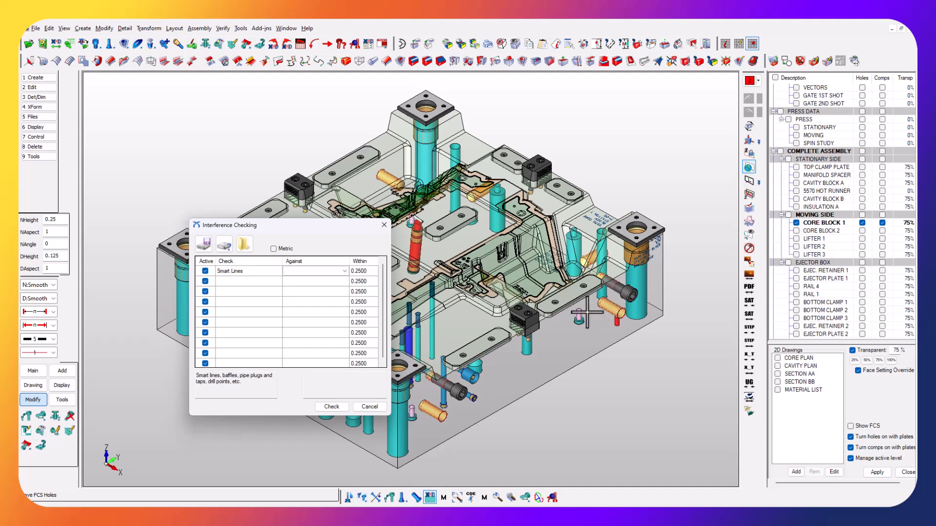
{"action": "left_click", "coordinate": [245, 244]}
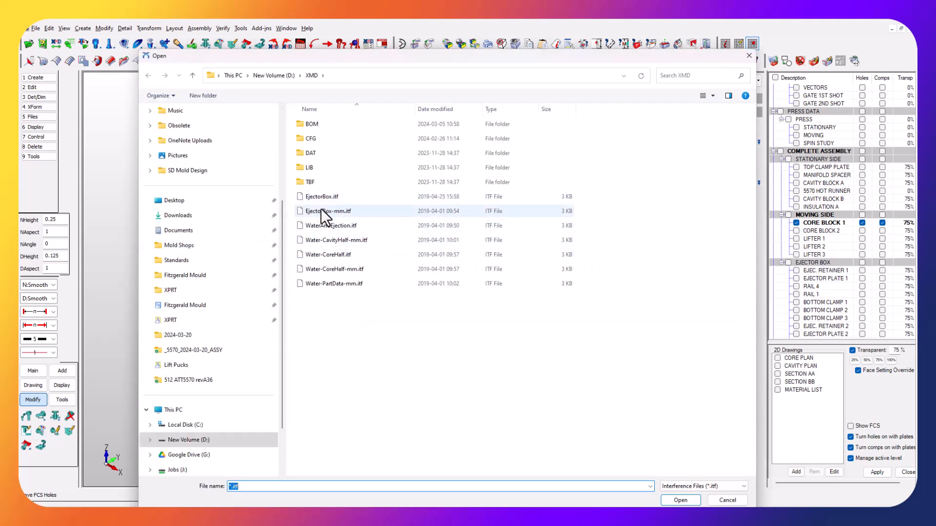
{"action": "double_click", "coordinate": [326, 198]}
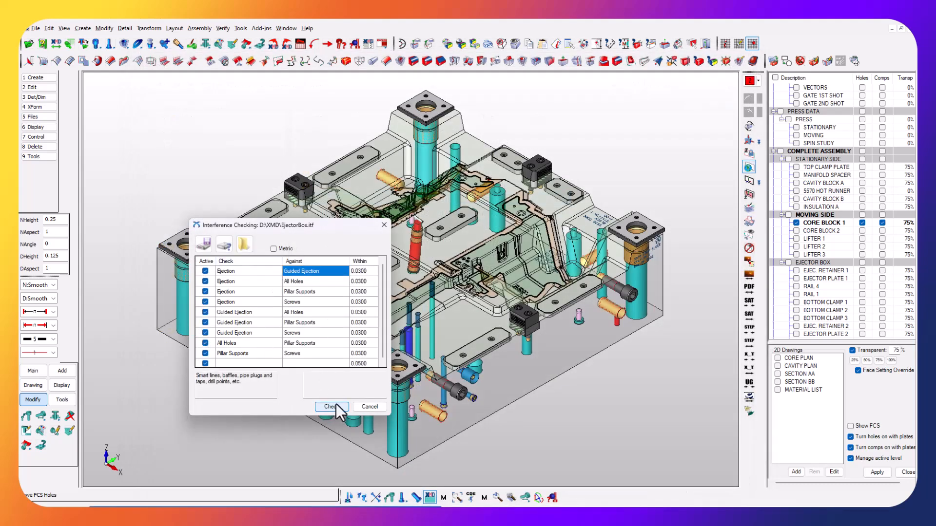
{"action": "left_click", "coordinate": [335, 405]}
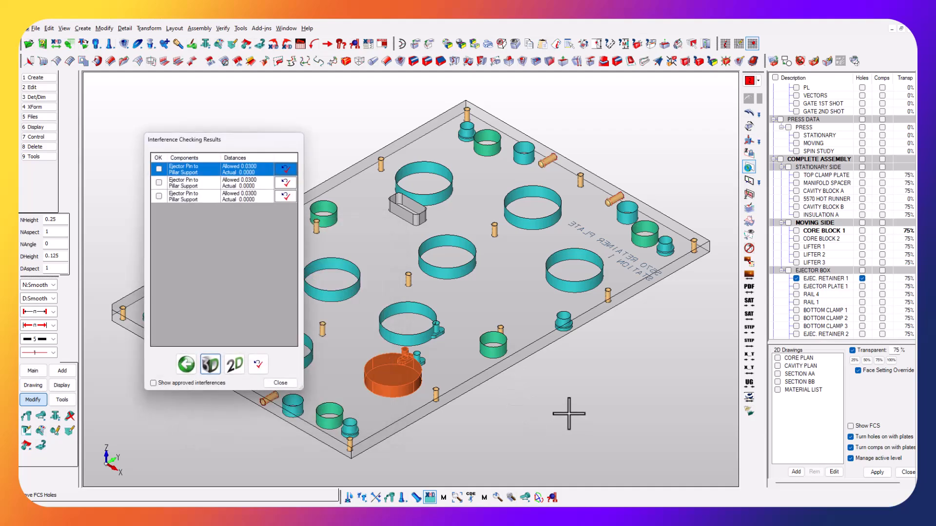
Examine each ejector pin to pillar support interference on Ejector Retainer 1 in plan view.
{"action": "middle_click_drag", "start_coordinate": [582, 411], "coordinate": [673, 305]}
{"action": "left_click", "coordinate": [666, 28]}
{"action": "key", "text": "alt+a"}
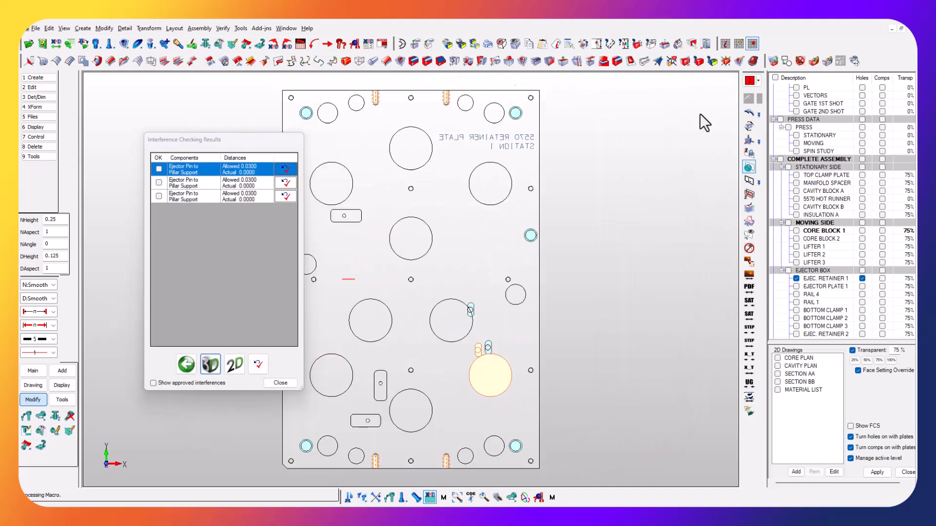
{"action": "left_click", "coordinate": [201, 182]}
{"action": "left_click", "coordinate": [195, 195]}
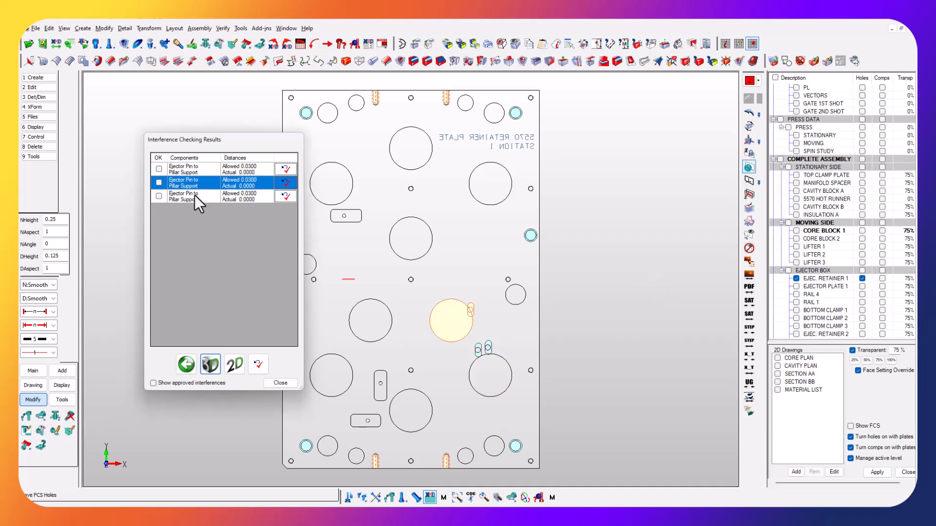
Move the pillar support below the two neighbouring ejector pins away from them in negative Y, together with its group.
{"action": "left_click", "coordinate": [41, 416]}
{"action": "left_click", "coordinate": [507, 383]}
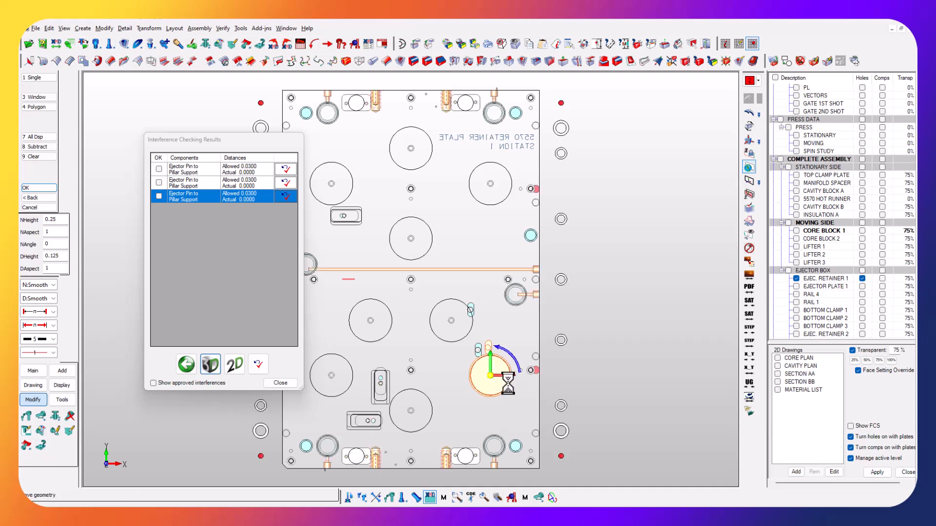
{"action": "key", "text": "2"}
{"action": "left_click_drag", "start_coordinate": [491, 363], "coordinate": [491, 369]}
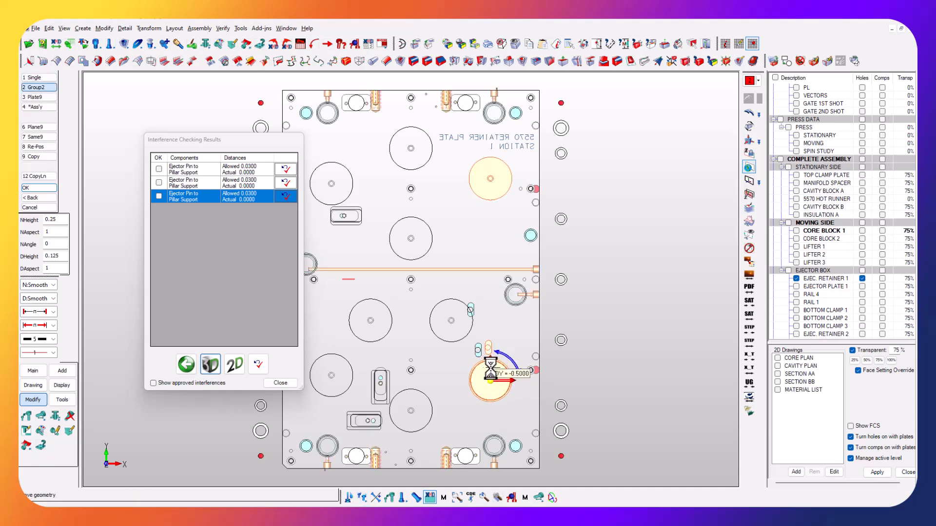
Move the pillar support touching the upper ejector pin away from it in negative X.
{"action": "left_click", "coordinate": [433, 334]}
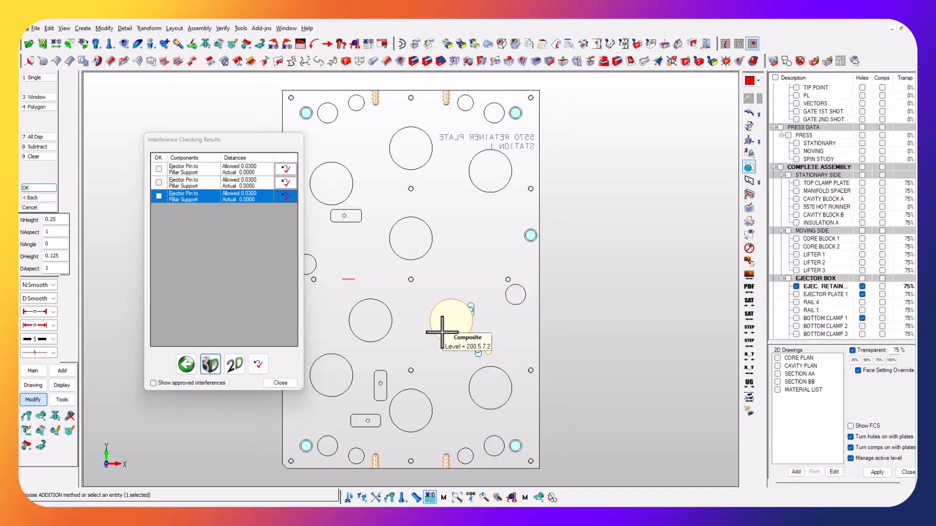
{"action": "key", "text": "2"}
{"action": "left_click_drag", "start_coordinate": [459, 321], "coordinate": [447, 321]}
{"action": "key", "text": "Return"}
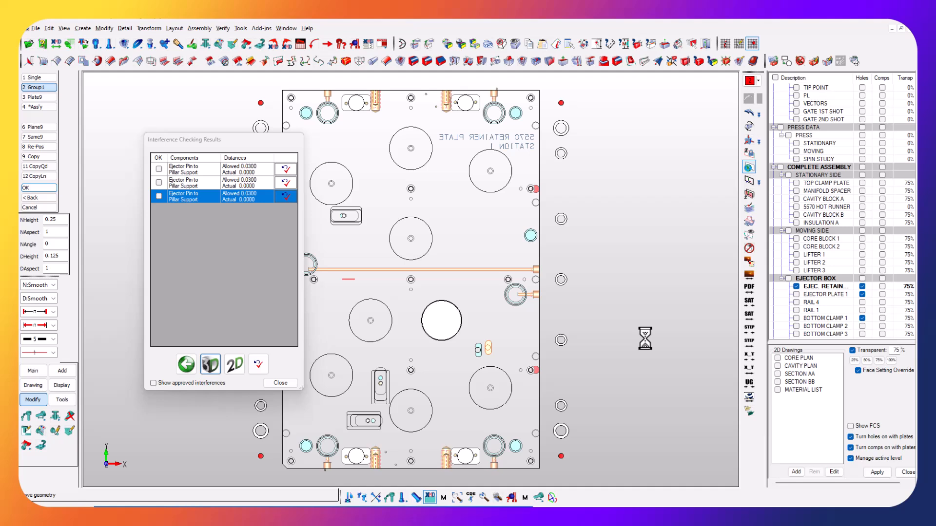
Recheck the ejector box interferences and return to the isometric view of Core Block 1.
{"action": "left_click", "coordinate": [259, 370]}
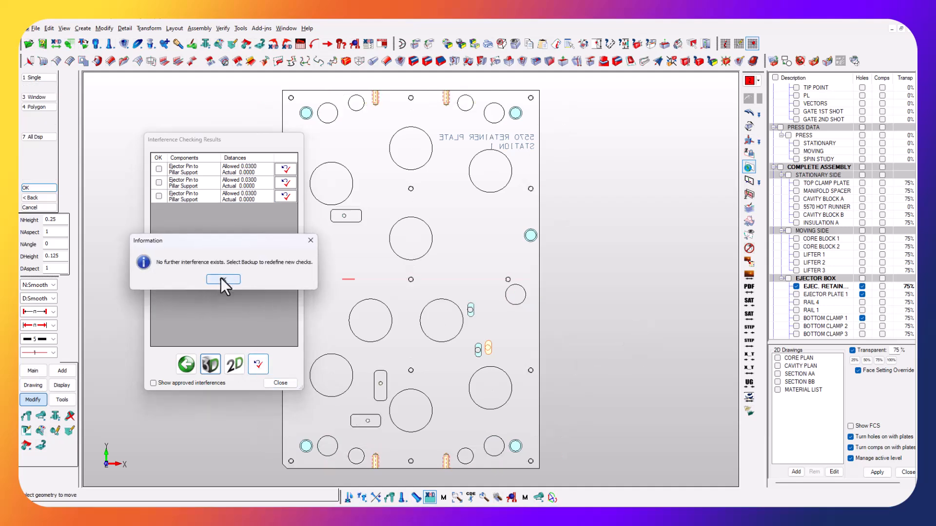
{"action": "left_click", "coordinate": [218, 276]}
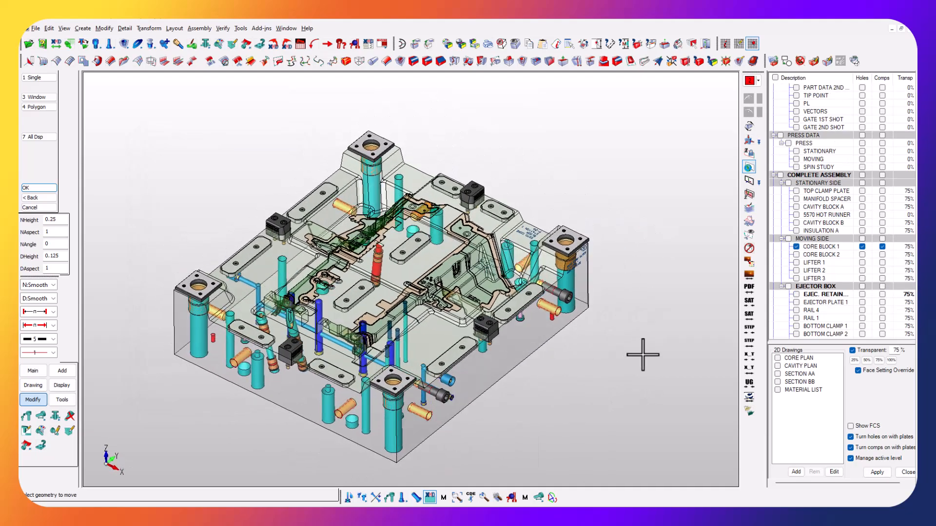
{"action": "left_click", "coordinate": [642, 355]}
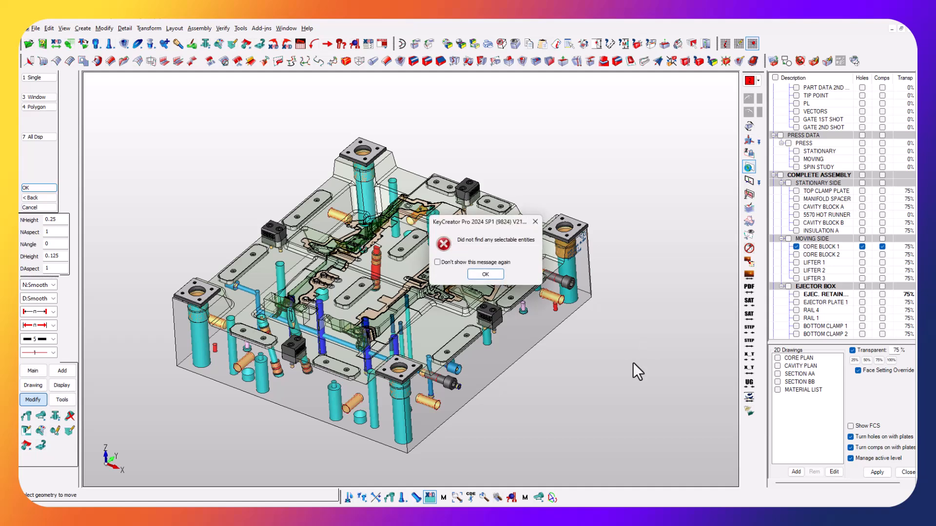
Rotate the vertical water line with its plug 15 degrees about its junction with the upper horizontal line in the front view of Core Block 1.
{"action": "key", "text": "Return"}
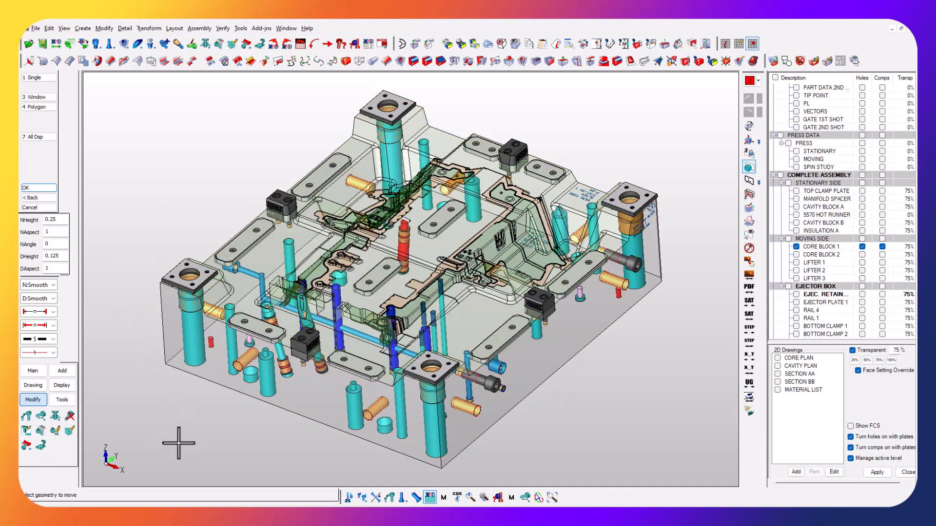
{"action": "key", "text": "alt+2"}
{"action": "key", "text": "alt+w"}
{"action": "left_click", "coordinate": [131, 205]}
{"action": "left_click", "coordinate": [289, 391]}
{"action": "key", "text": "Escape"}
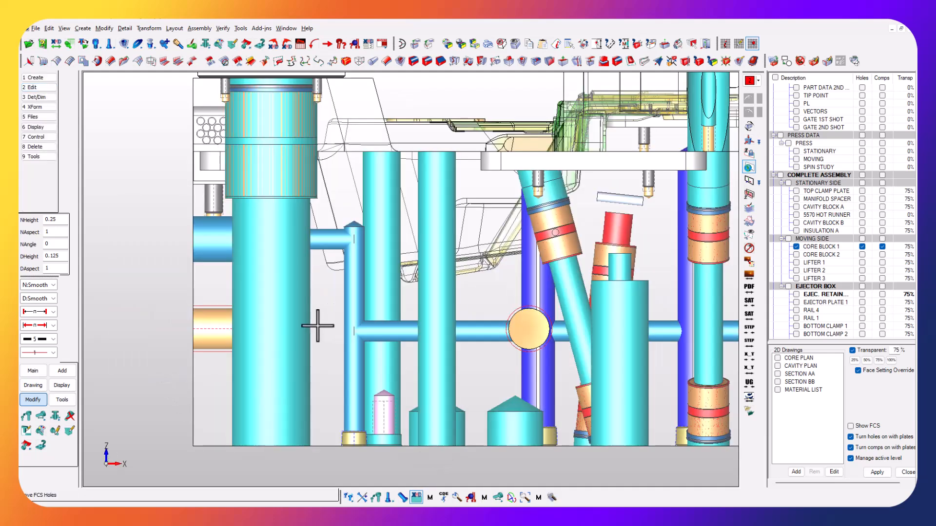
{"action": "left_click", "coordinate": [41, 415]}
{"action": "left_click", "coordinate": [48, 471]}
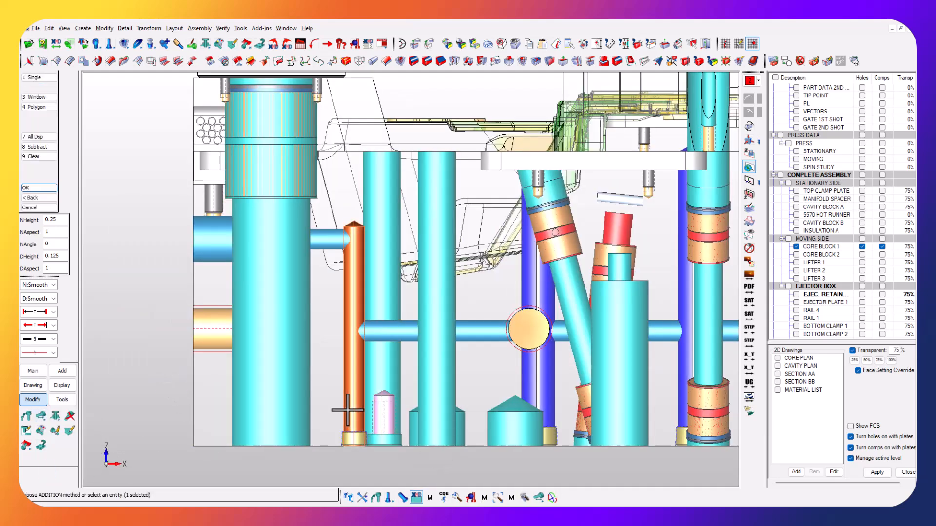
{"action": "left_click", "coordinate": [356, 336]}
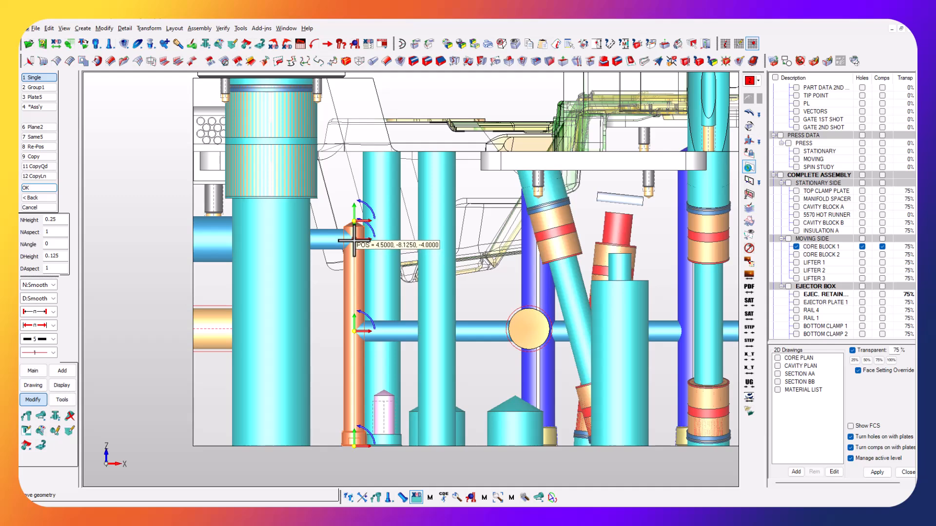
{"action": "type", "text": "15"}
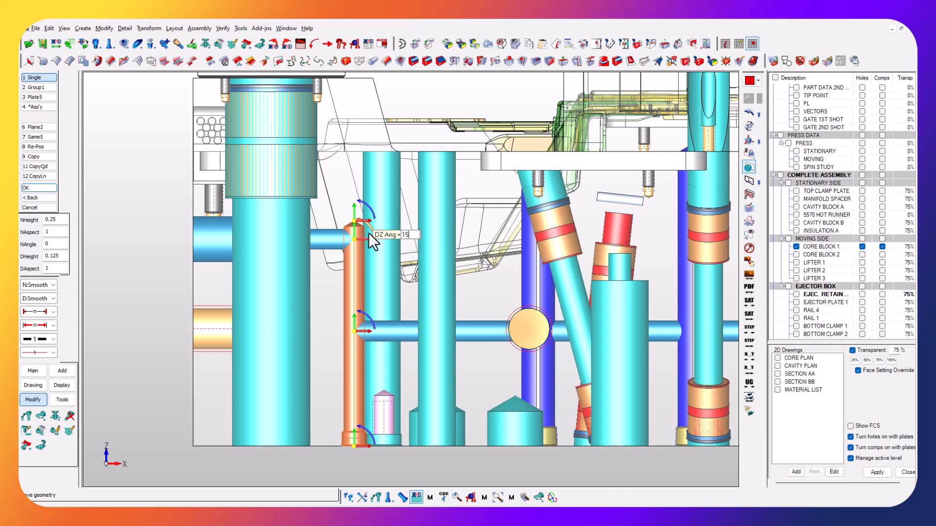
{"action": "key", "text": "Return"}
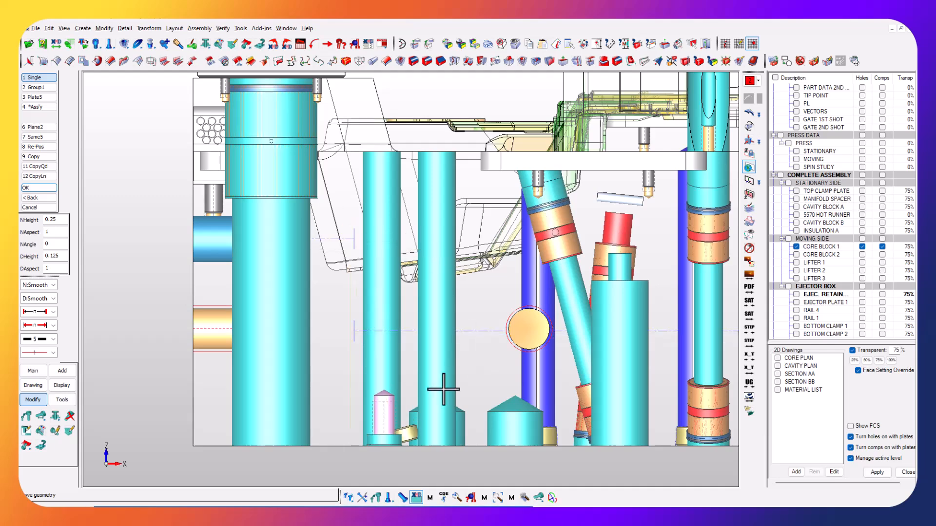
Trim the long horizontal water line back to the angled water line and check the connection in a 3D view.
{"action": "left_click", "coordinate": [517, 330]}
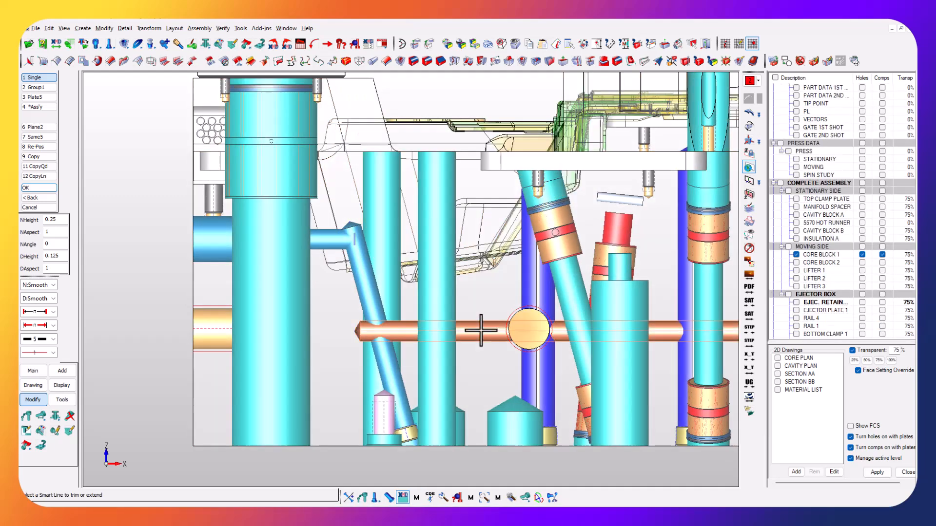
{"action": "left_click", "coordinate": [373, 332]}
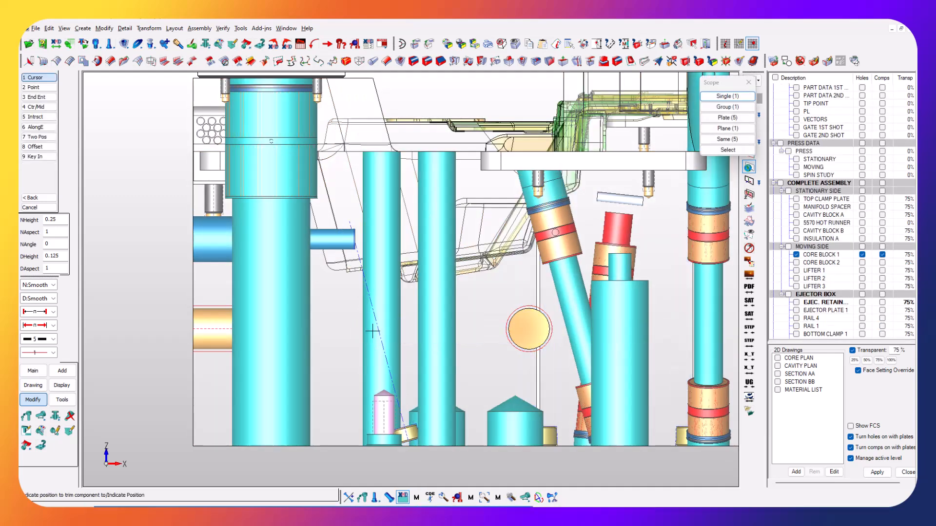
{"action": "key", "text": "alt+h"}
{"action": "key", "text": "Escape"}
{"action": "middle_click_drag", "start_coordinate": [433, 425], "coordinate": [383, 427]}
{"action": "scroll", "coordinate": [460, 371], "scroll_direction": "up", "scroll_amount": 6}
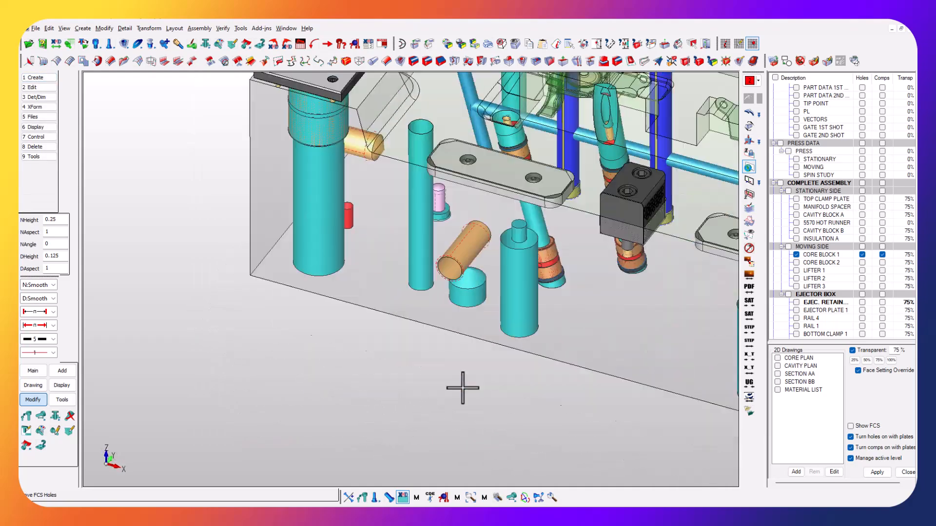
{"action": "scroll", "coordinate": [372, 411], "scroll_direction": "down", "scroll_amount": 6}
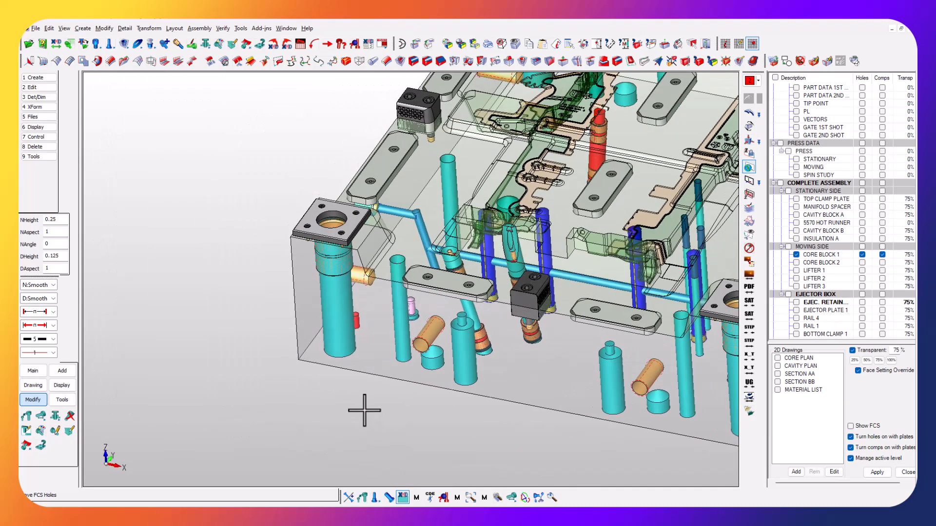
{"action": "scroll", "coordinate": [361, 427], "scroll_direction": "up", "scroll_amount": 3}
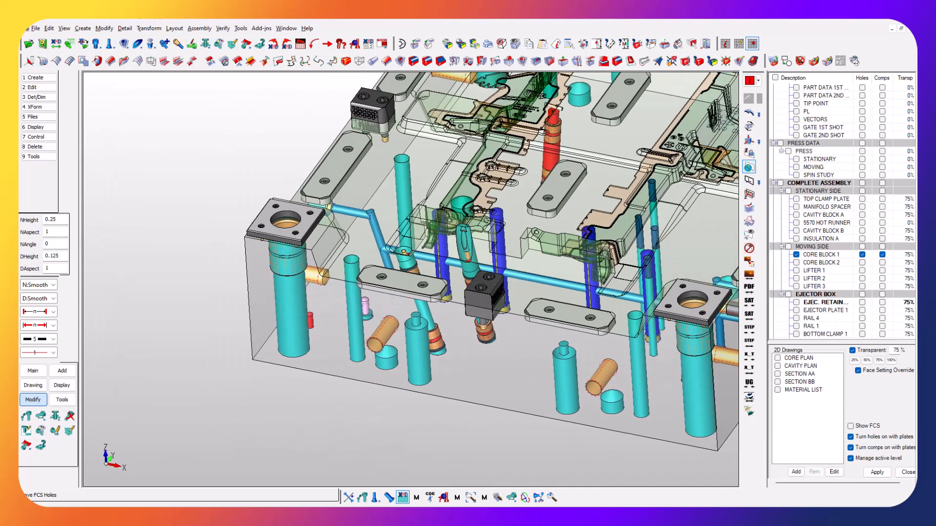